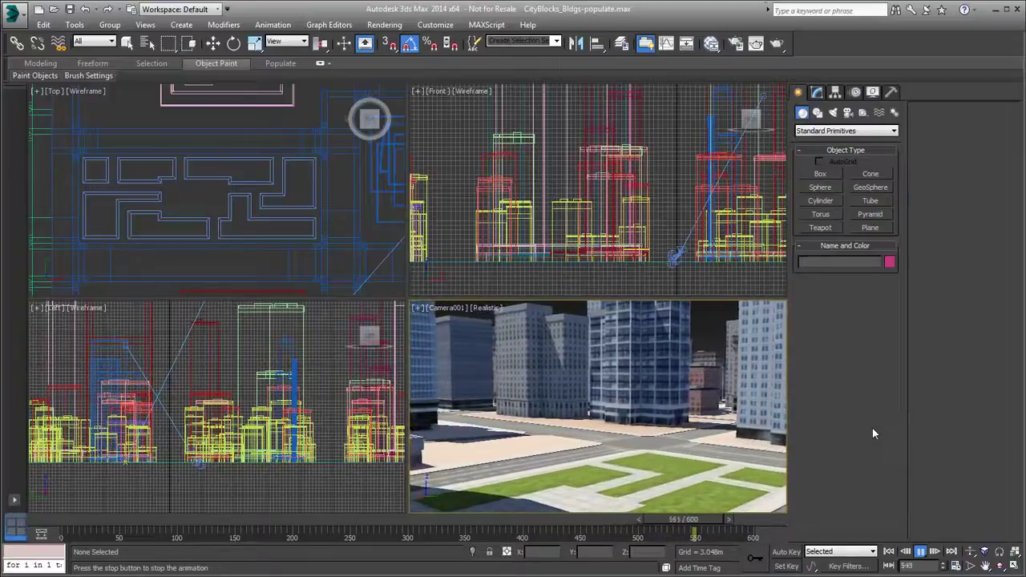
# Stop the animation, return to frame 0 and maximize the Top view.
pyautogui.click(888, 551)
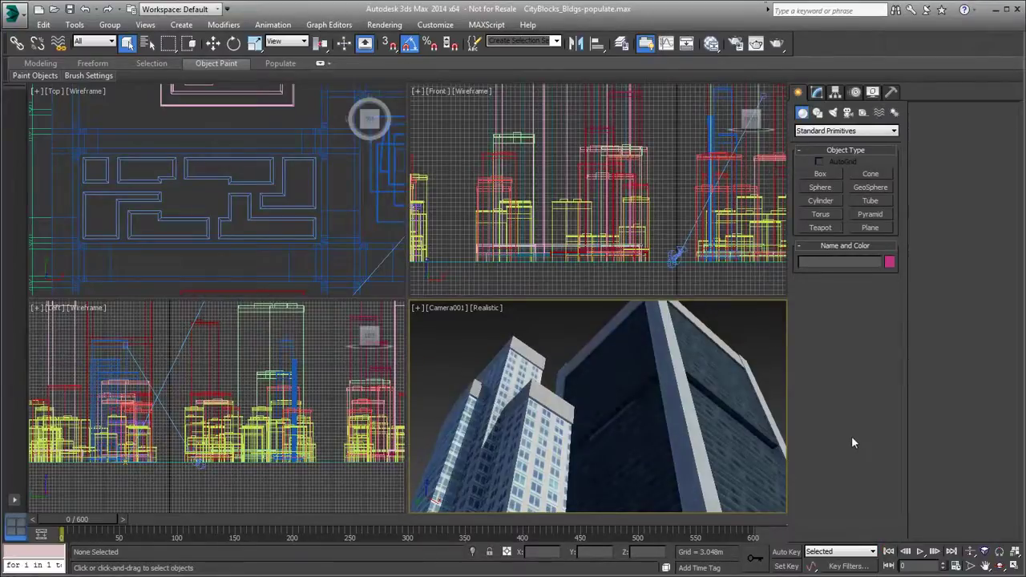
pyautogui.click(328, 190)
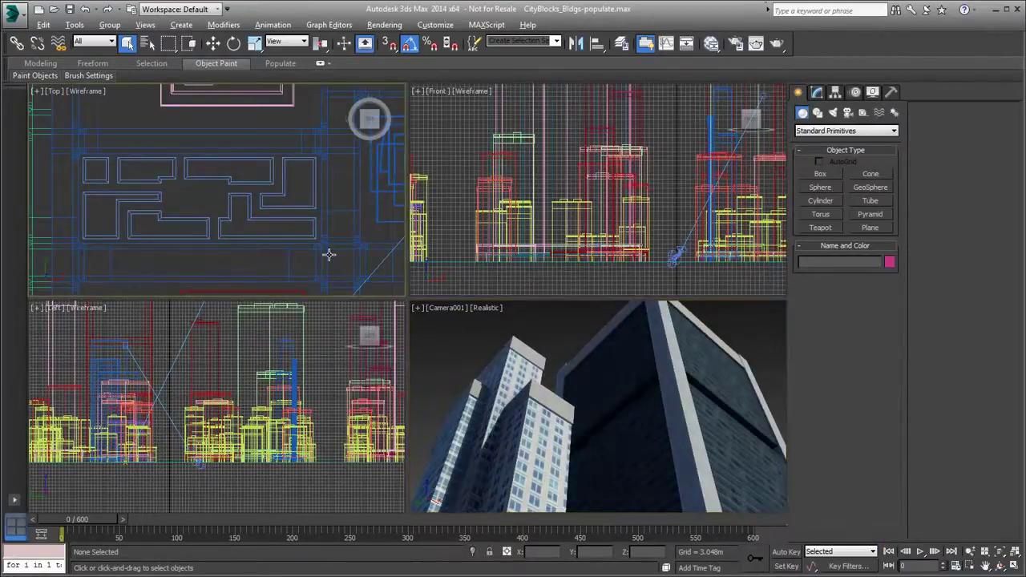
pyautogui.hotkey('alt', 'w')
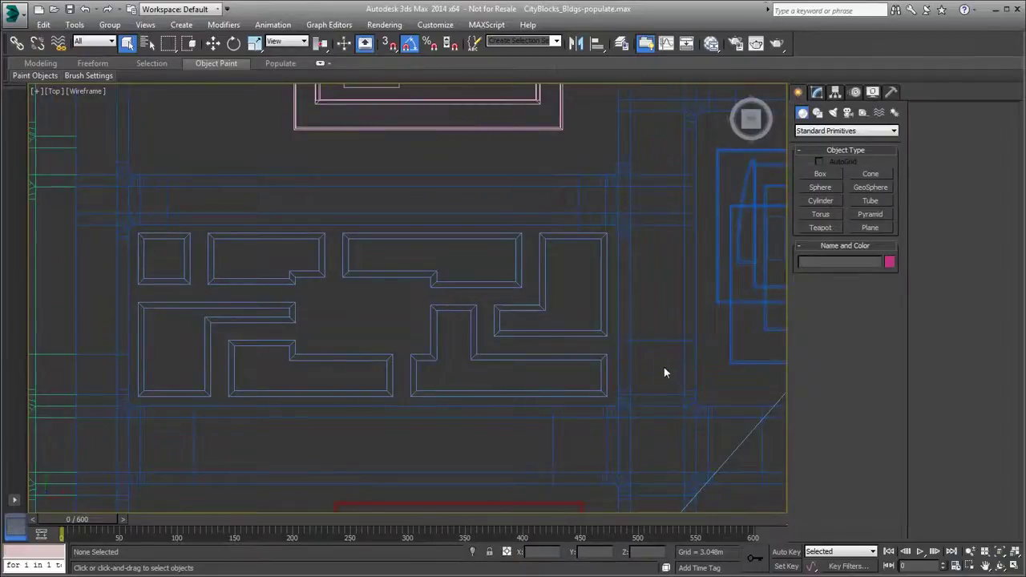
# Show the full set of Populate tools and briefly preview the park block shaded in the Top view.
pyautogui.click(320, 64)
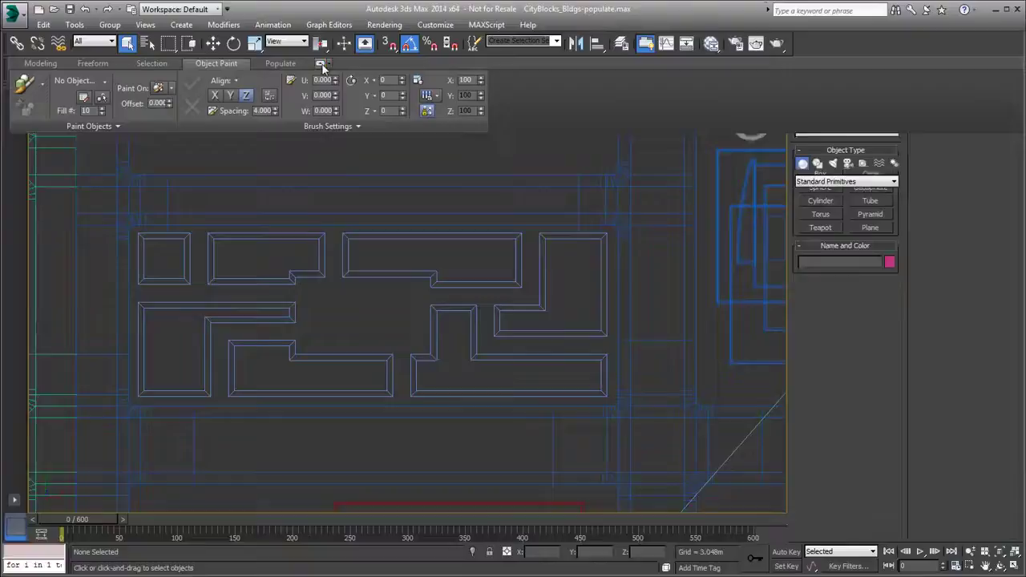
pyautogui.click(281, 65)
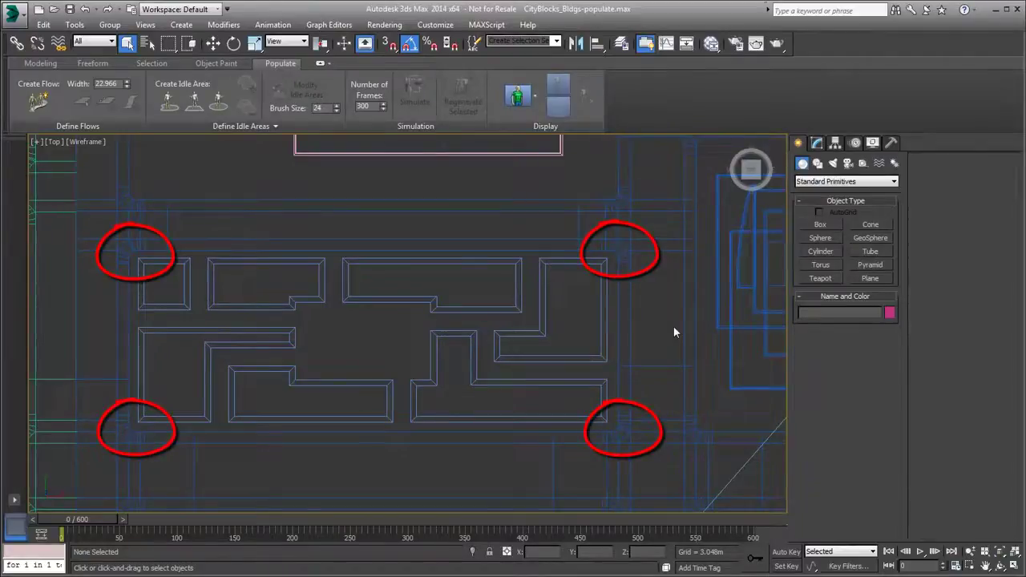
pyautogui.press('F3')
pyautogui.press('F3')
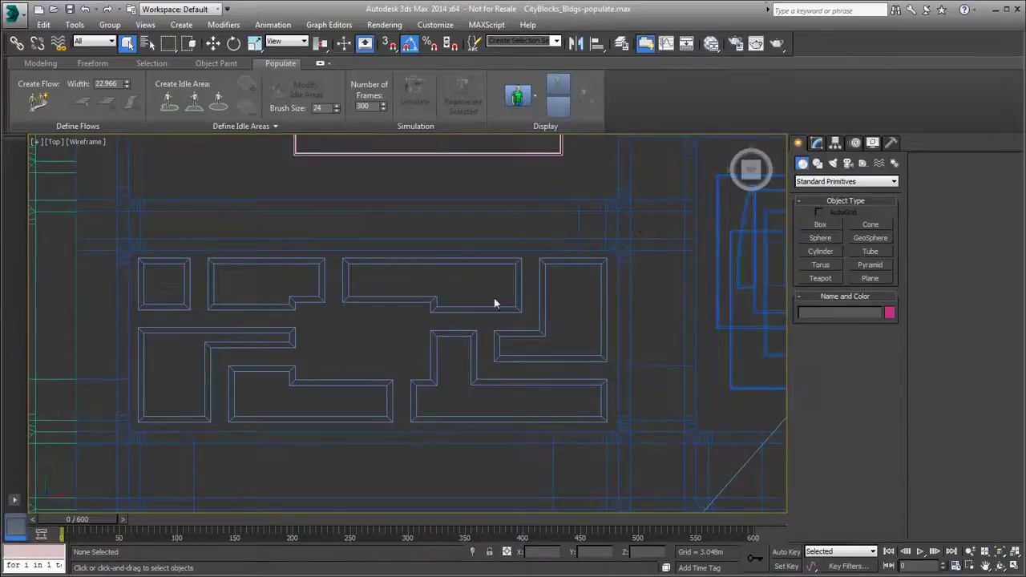
# Create a flow with width 9.000 along the sidewalk around the park block, starting and ending on its lower side.
pyautogui.click(40, 103)
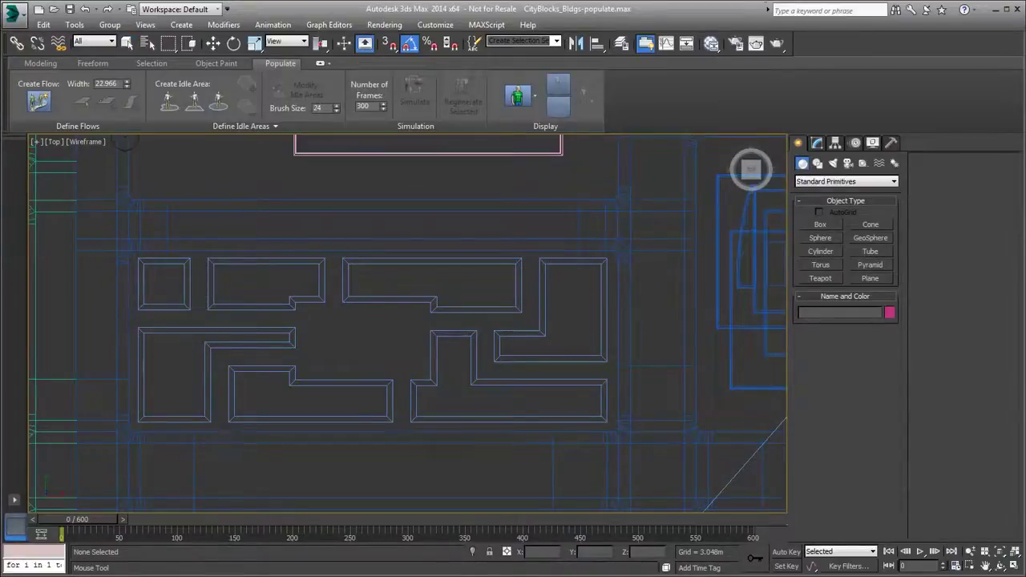
pyautogui.doubleClick(113, 83)
pyautogui.write('2')
pyautogui.click(527, 436)
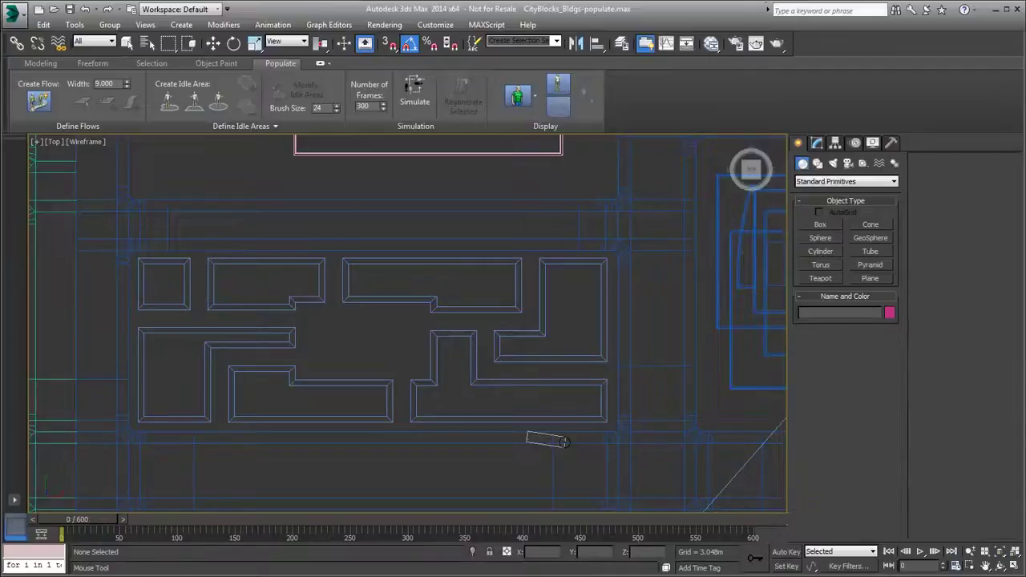
pyautogui.press('shift')
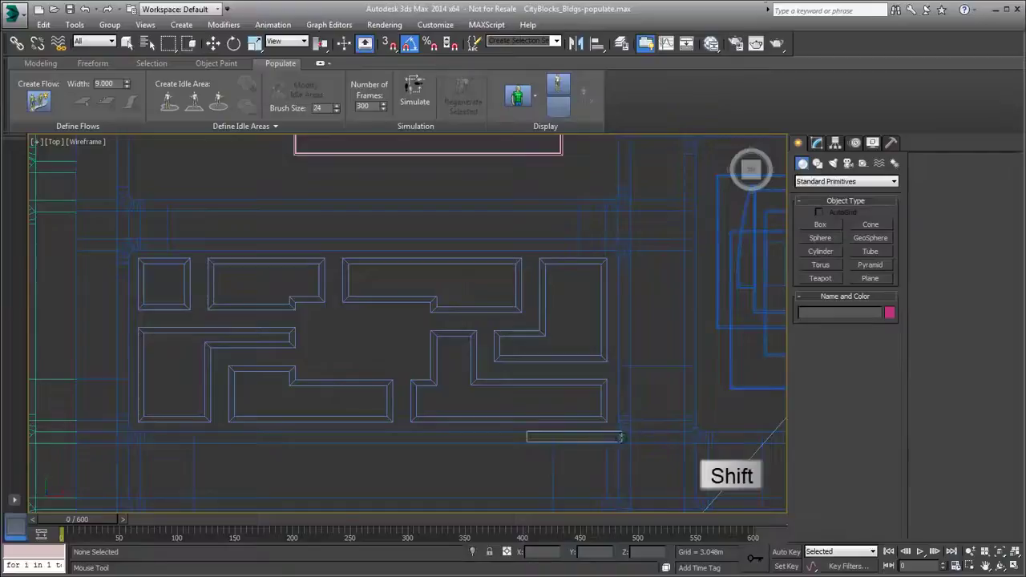
pyautogui.keyDown('shift'); pyautogui.click(625, 436); pyautogui.keyUp('shift')
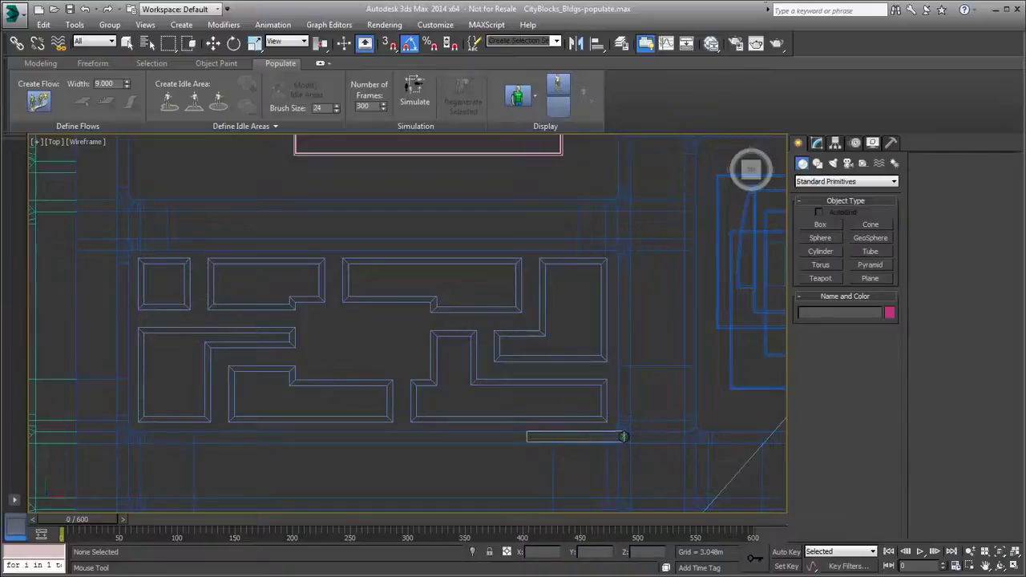
pyautogui.click(619, 247)
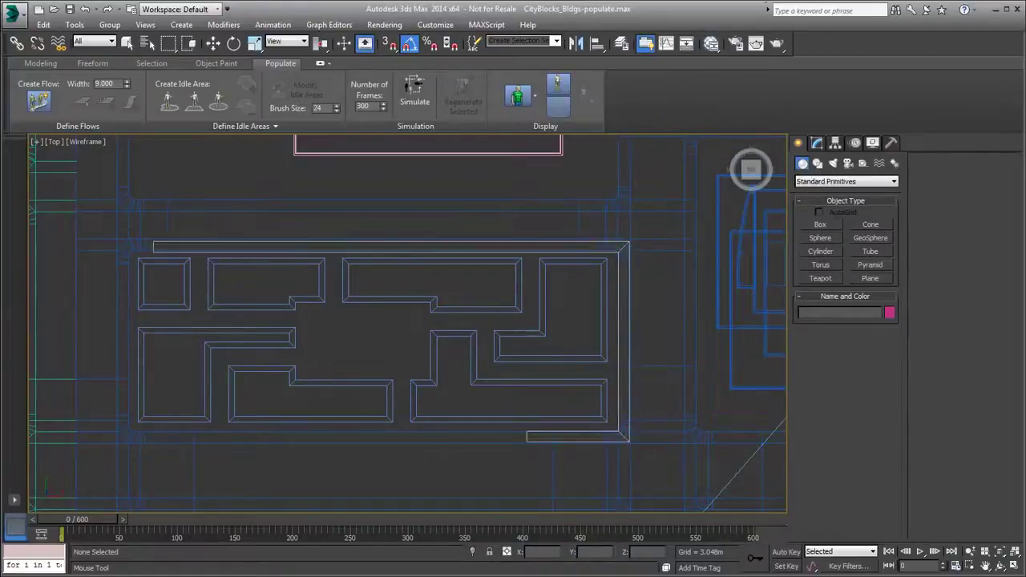
pyautogui.click(123, 276)
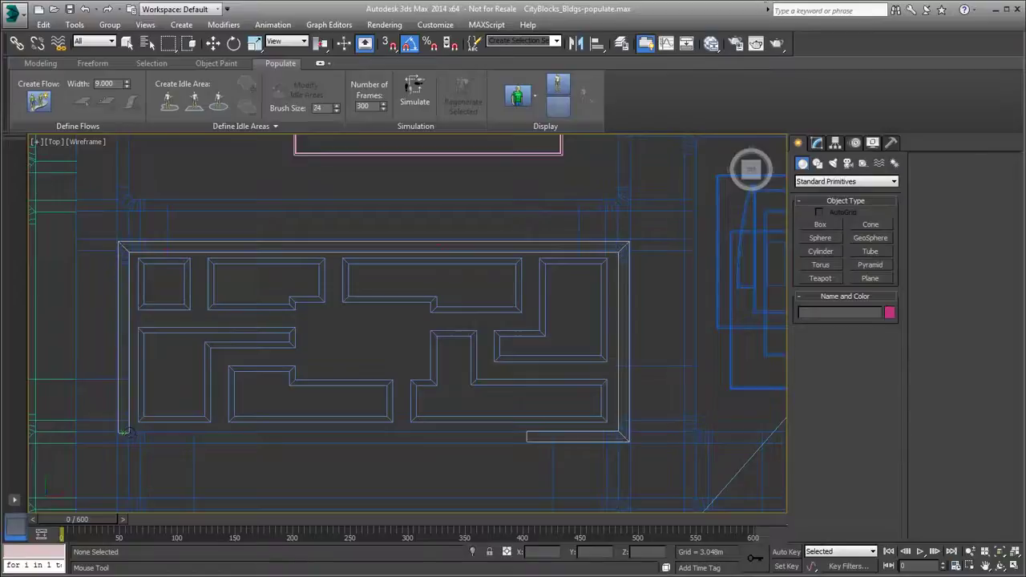
pyautogui.click(520, 433)
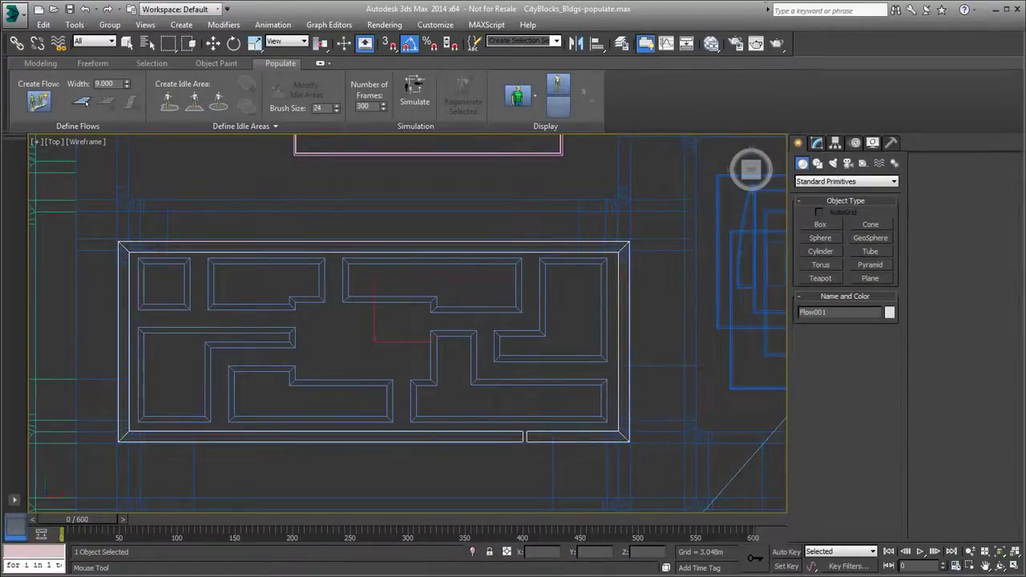
# Edit the flow's segments and move the right-hand vertical segment slightly outward in X to fit the sidewalk.
pyautogui.press('z')
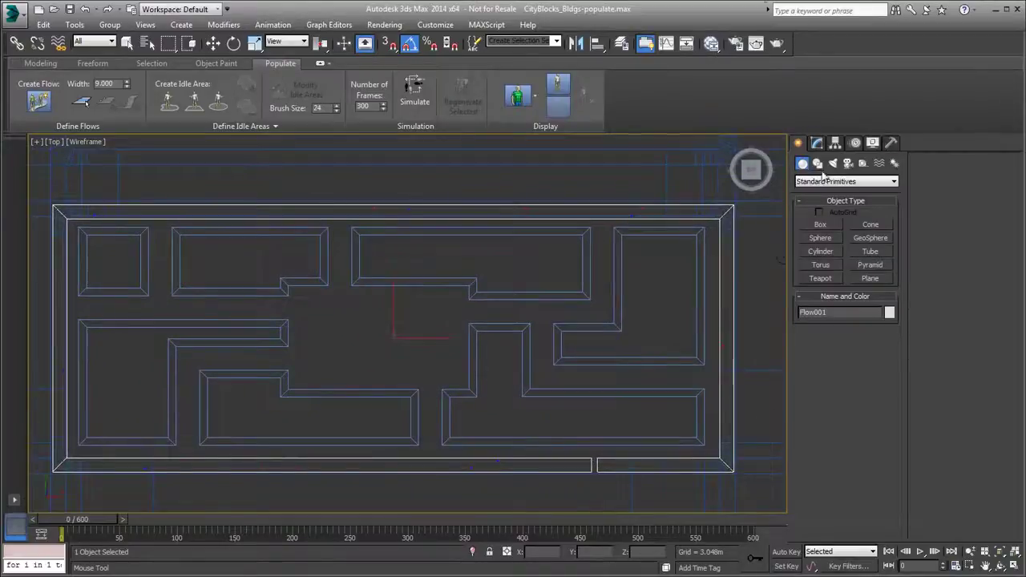
pyautogui.click(817, 143)
pyautogui.click(803, 195)
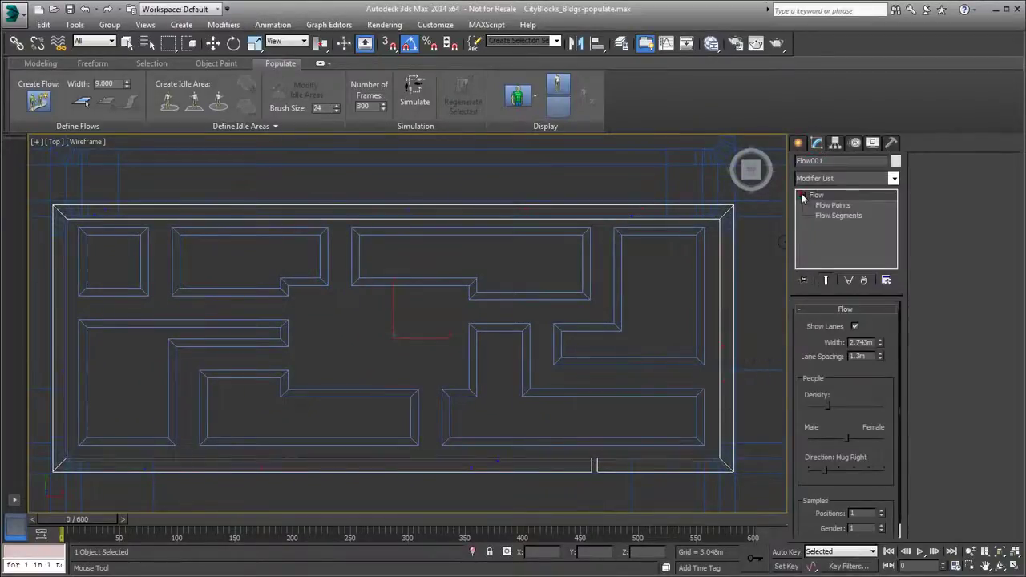
pyautogui.click(834, 205)
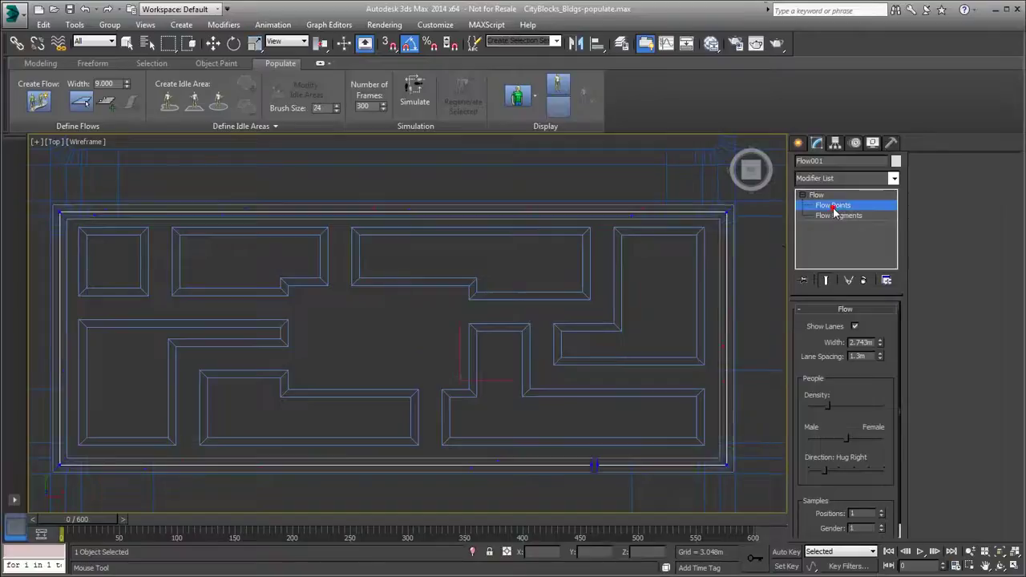
pyautogui.click(836, 217)
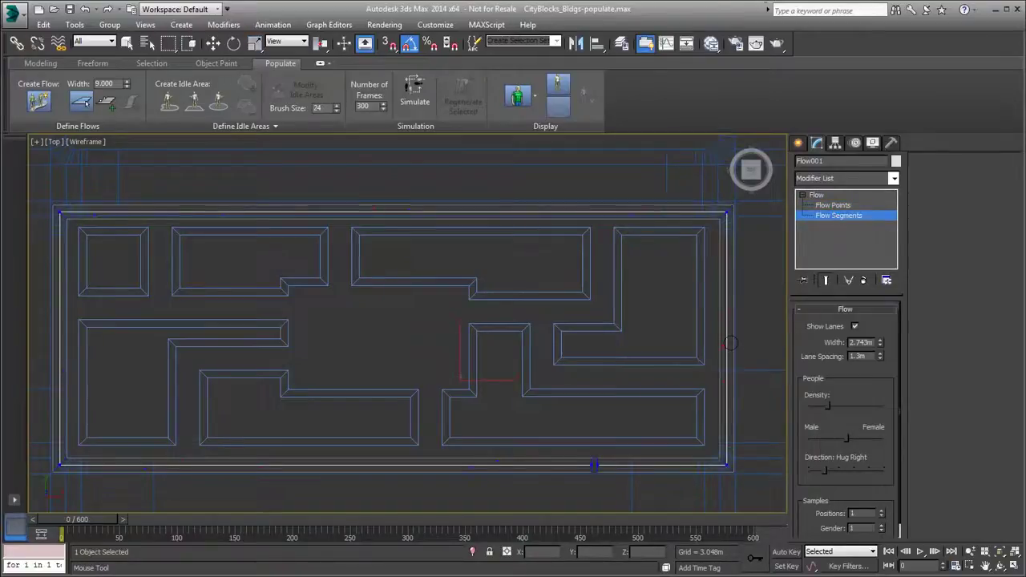
pyautogui.scroll(2, 633, 334)
pyautogui.scroll(2, 633, 334)
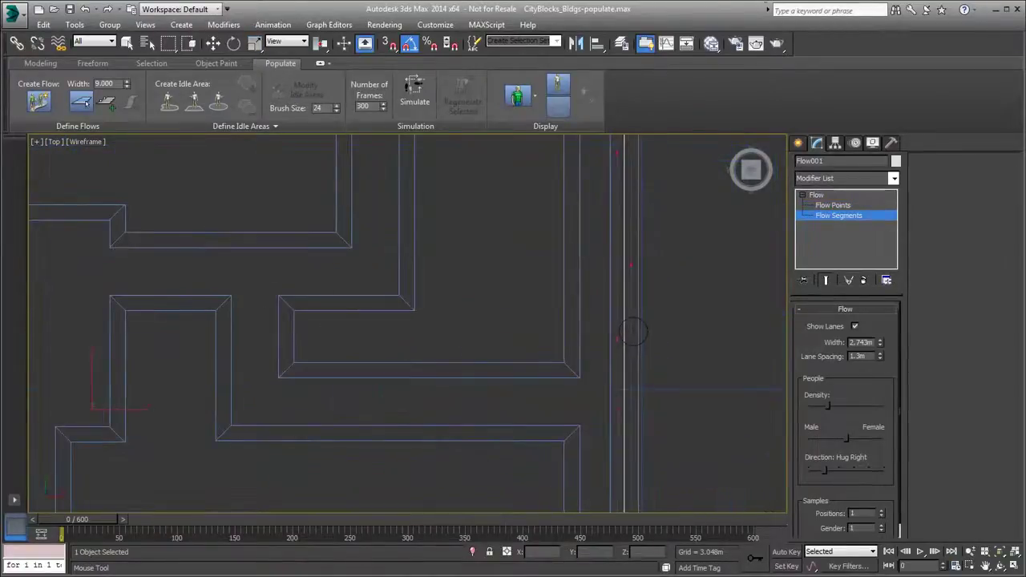
pyautogui.click(214, 43)
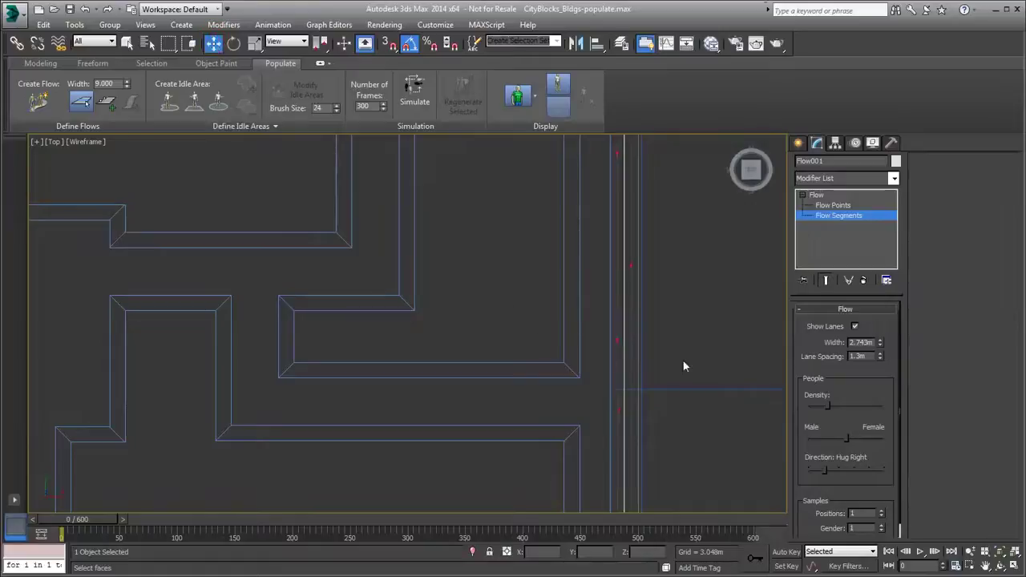
pyautogui.scroll(3, 629, 365)
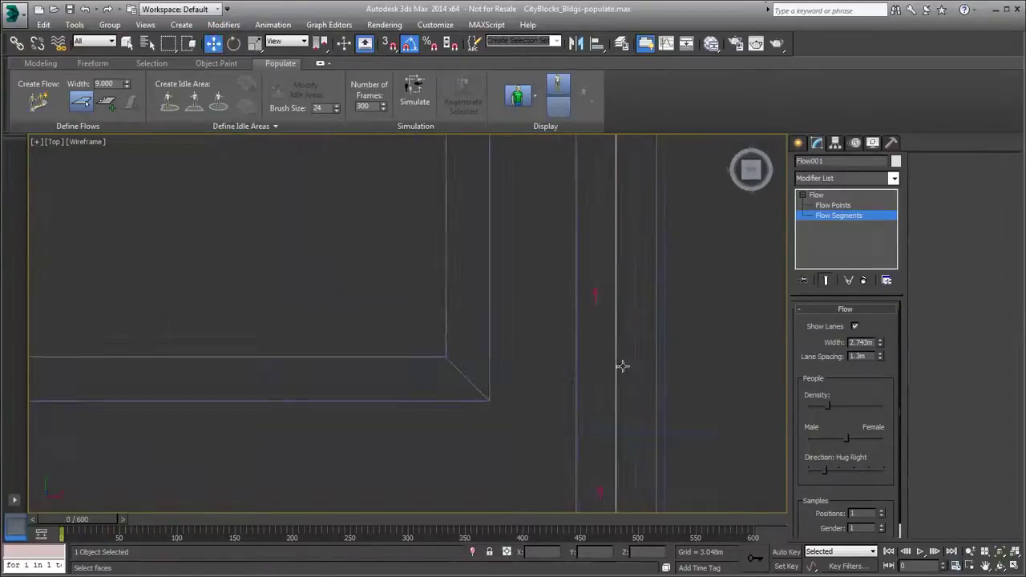
pyautogui.click(614, 373)
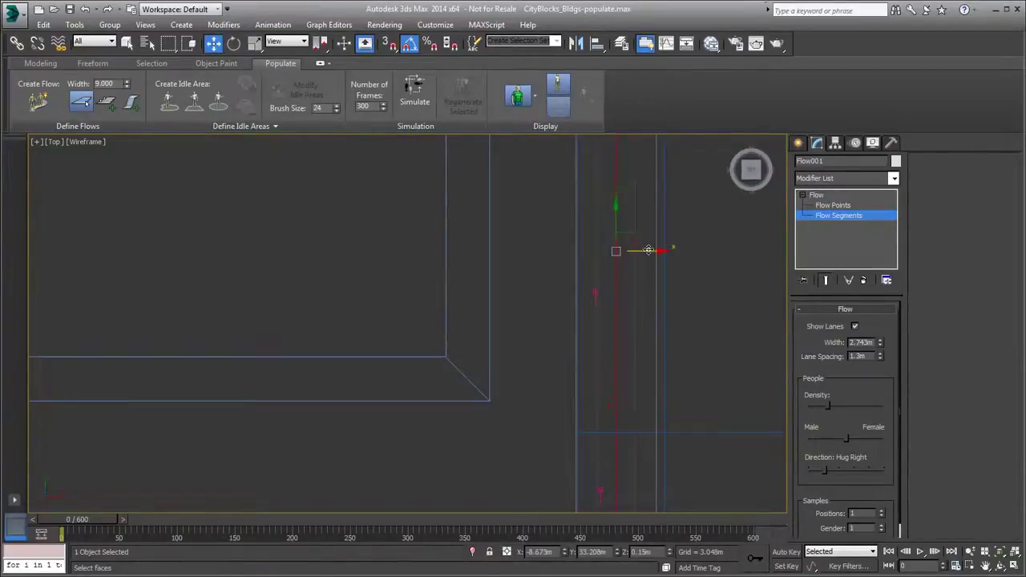
pyautogui.moveTo(649, 251); pyautogui.dragTo(649, 251)
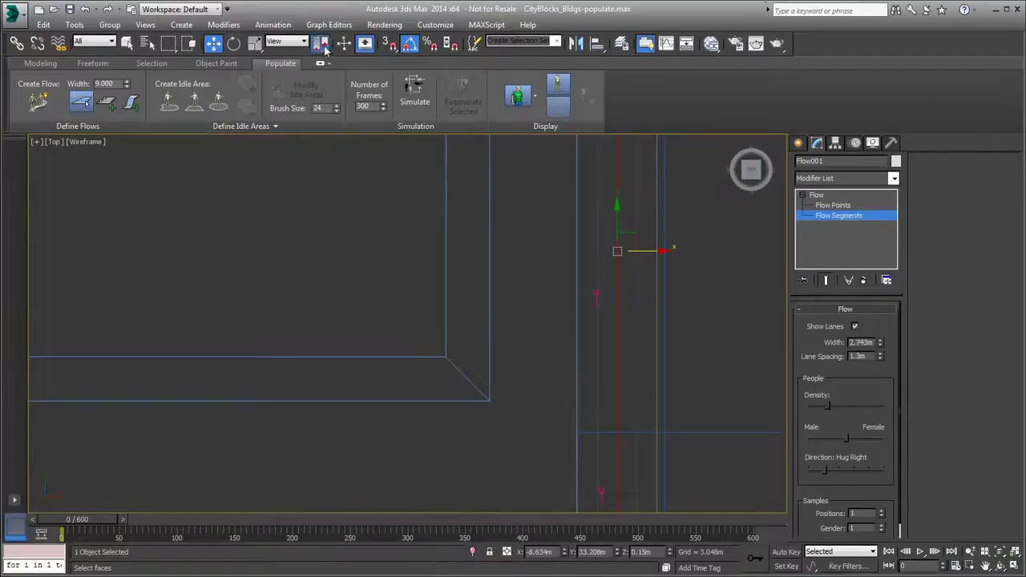
# Move the flow's upper horizontal segment slightly upward in Y so it fits the sidewalk.
pyautogui.moveTo(324, 48); pyautogui.dragTo(325, 69)
pyautogui.scroll(-5, 460, 345)
pyautogui.moveTo(372, 464); pyautogui.dragTo(521, 446, button='middle')
pyautogui.scroll(-3, 495, 362)
pyautogui.scroll(5, 503, 200)
pyautogui.moveTo(385, 225); pyautogui.dragTo(832, 283, button='middle')
pyautogui.click(517, 274)
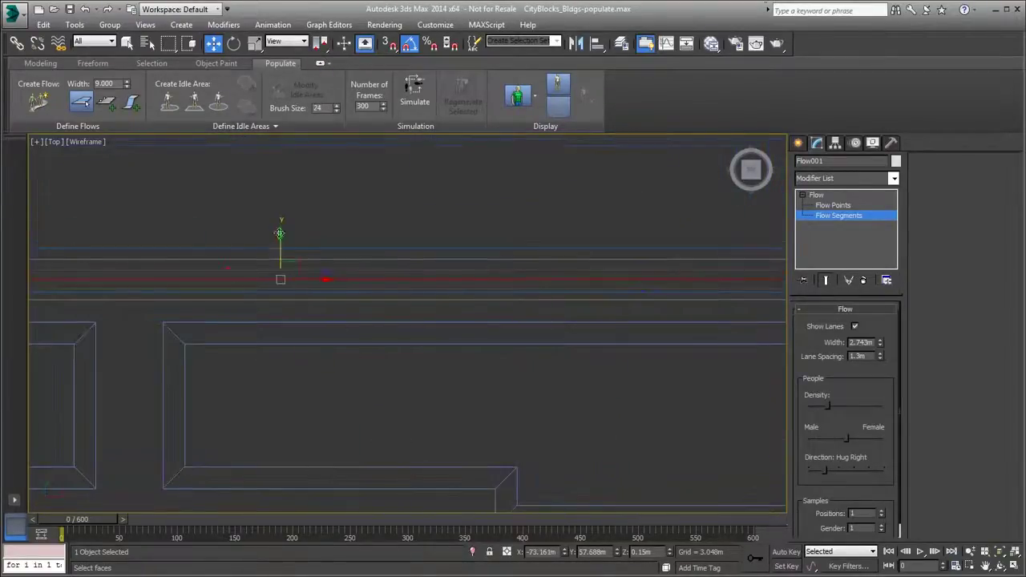
pyautogui.moveTo(281, 246); pyautogui.dragTo(281, 240)
# Select the flow's left vertical segment and check its fit against the sidewalk.
pyautogui.scroll(-3, 241, 321)
pyautogui.moveTo(241, 321); pyautogui.dragTo(582, 261, button='middle')
pyautogui.scroll(3, 164, 321)
pyautogui.moveTo(164, 321); pyautogui.dragTo(422, 332, button='middle')
pyautogui.click(420, 330)
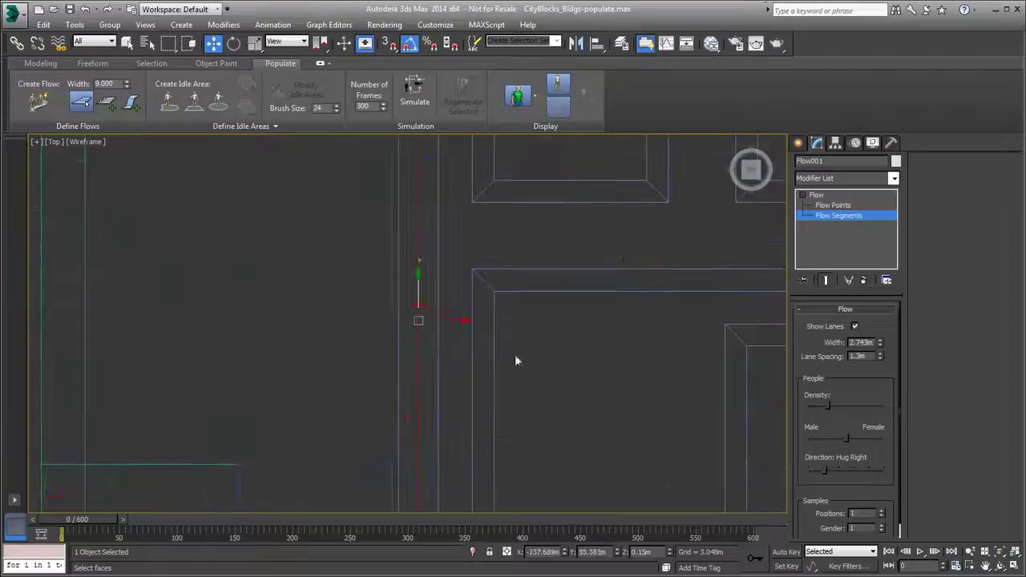
# Align the two lower flow segments by giving the left one the same Y position as the right one, 8.728 m.
pyautogui.scroll(-4, 516, 360)
pyautogui.moveTo(610, 473); pyautogui.dragTo(346, 339, button='middle')
pyautogui.scroll(5, 637, 376)
pyautogui.moveTo(422, 378); pyautogui.dragTo(460, 359, button='middle')
pyautogui.click(459, 332)
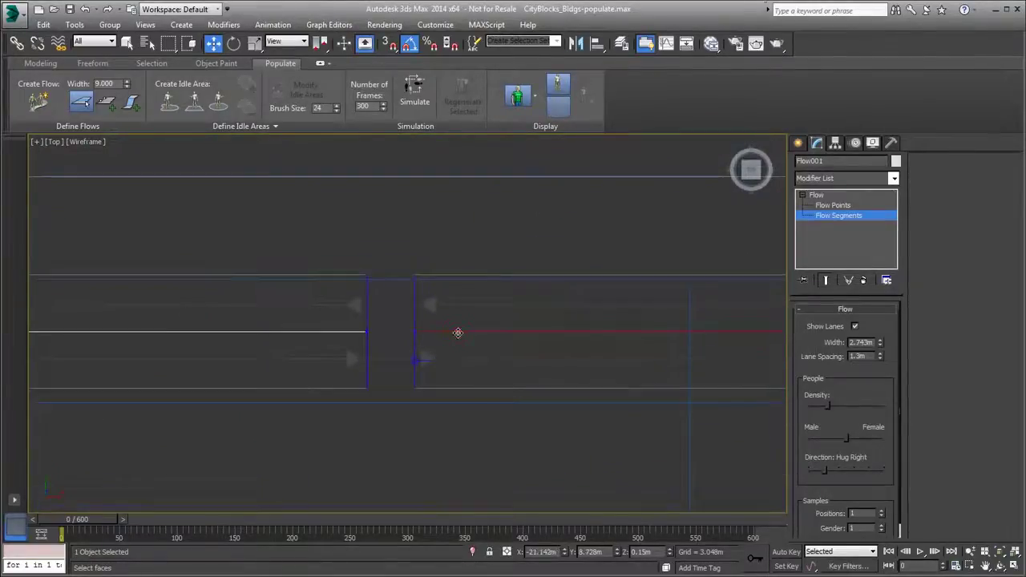
pyautogui.doubleClick(591, 552)
pyautogui.click(309, 332)
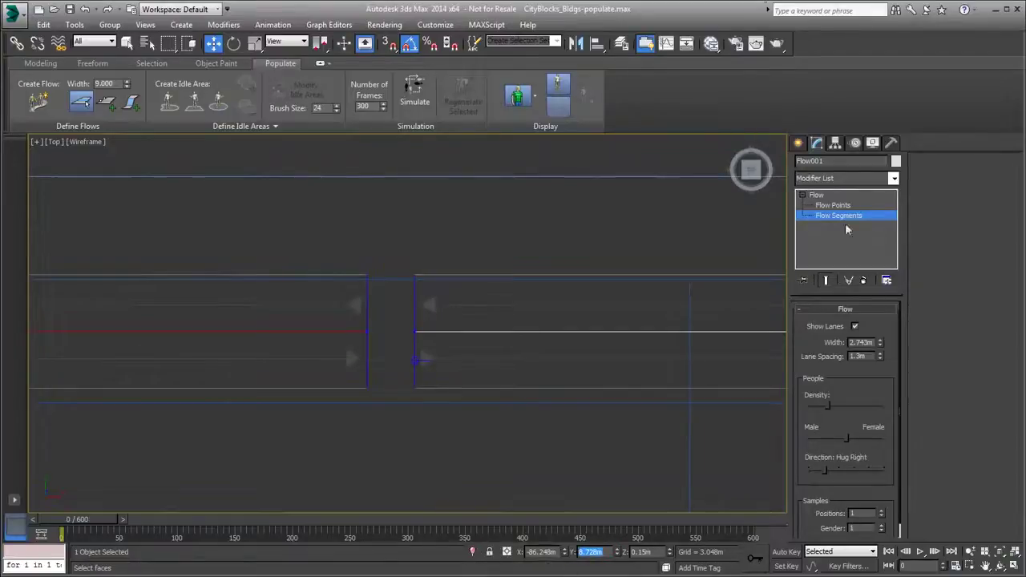
# Close the gap in the lower side by setting the flow's end point to the start point's X position, -33.65 m.
pyautogui.press('1')
pyautogui.click(416, 332)
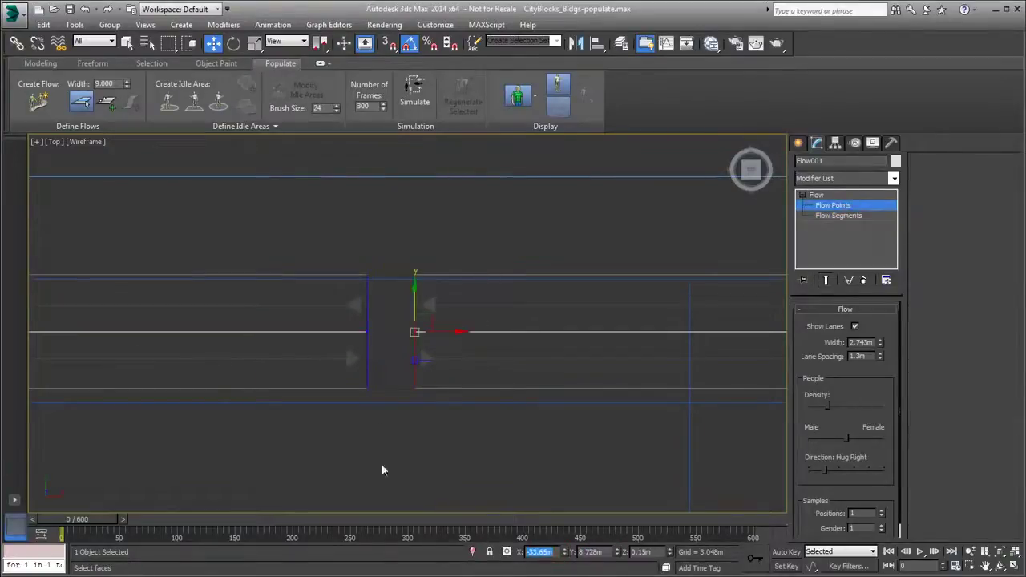
pyautogui.moveTo(409, 335); pyautogui.dragTo(359, 356)
pyautogui.click(542, 552)
pyautogui.write('-33.65')
pyautogui.press('Return')
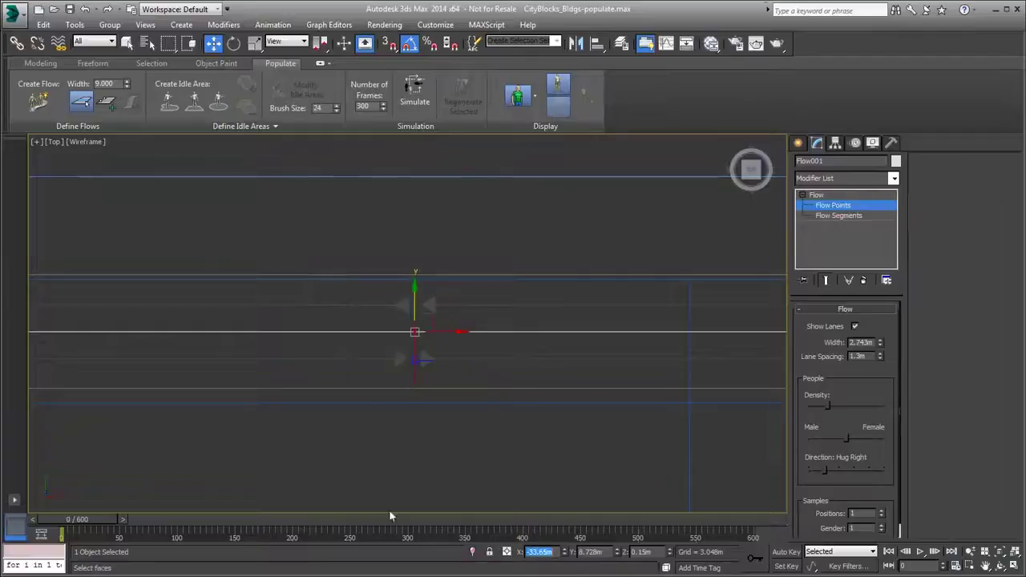
# Add a flow point on the lower segment near the lower-right corner and move it about 0.26 m toward the corner.
pyautogui.scroll(-5, 368, 348)
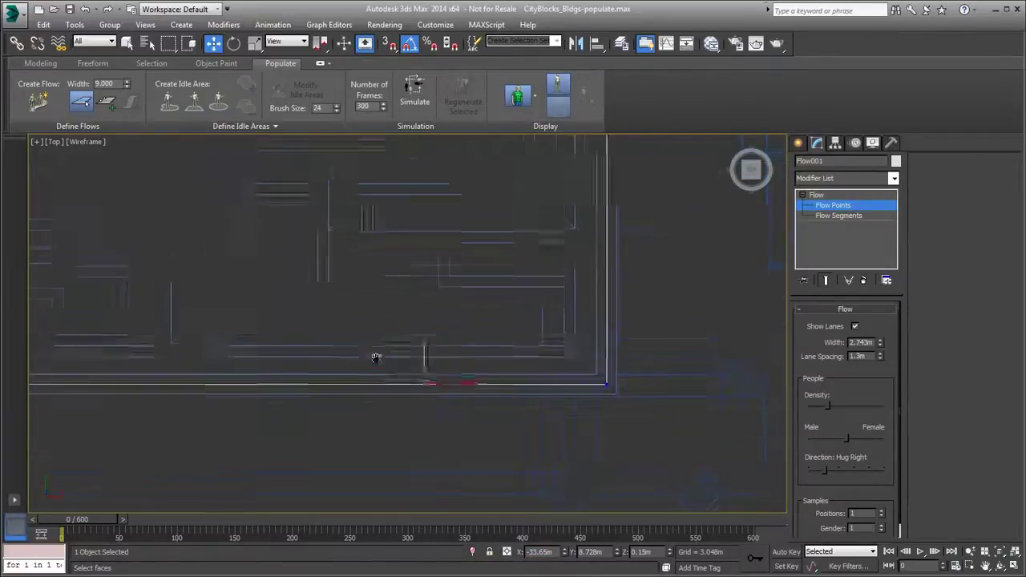
pyautogui.moveTo(438, 369); pyautogui.dragTo(393, 356, button='middle')
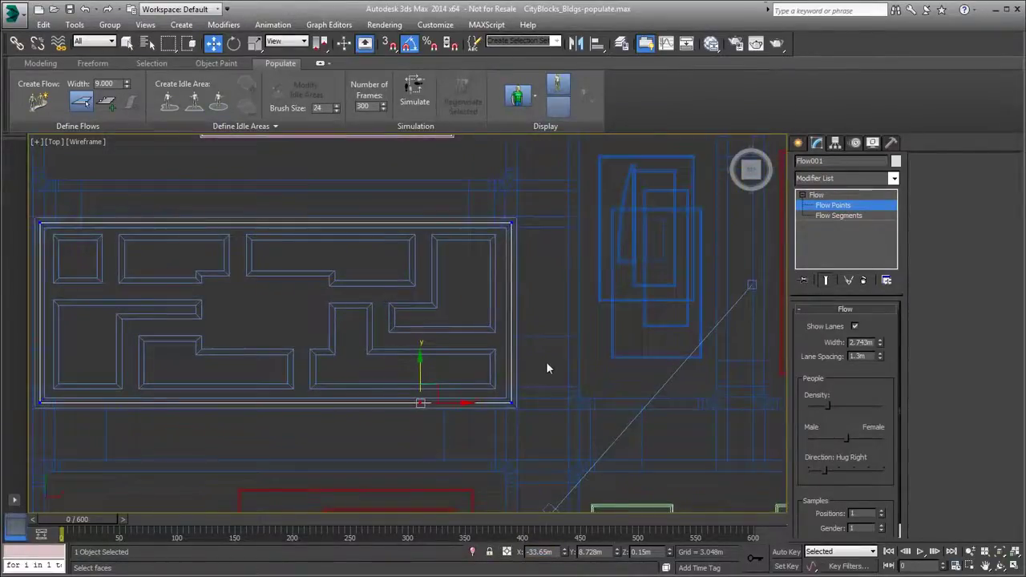
pyautogui.scroll(8, 523, 408)
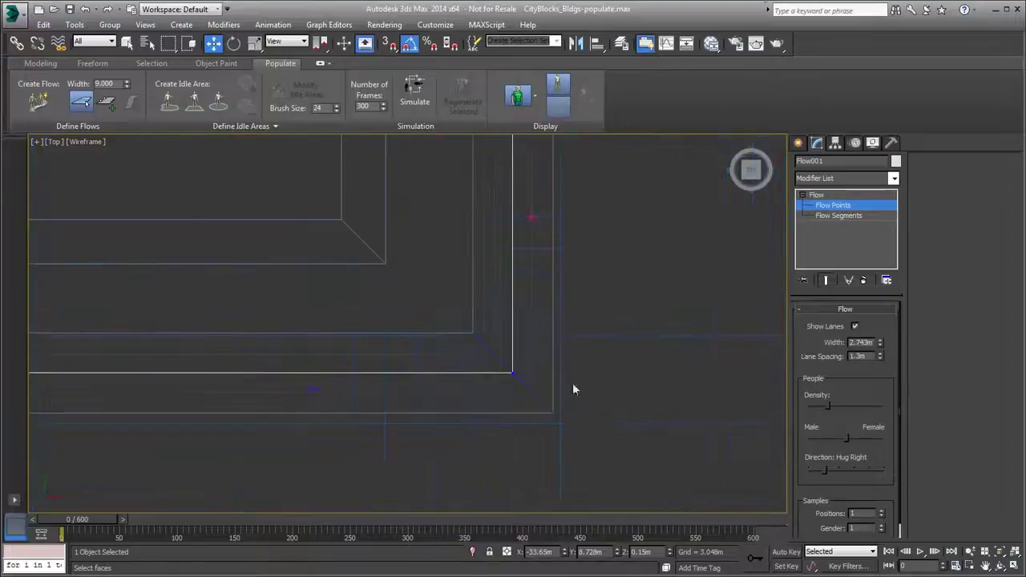
pyautogui.moveTo(572, 382)
pyautogui.mouseDown(button='middle')
pyautogui.moveTo(590, 385)
pyautogui.moveTo(579, 368)
pyautogui.mouseUp(button='middle')
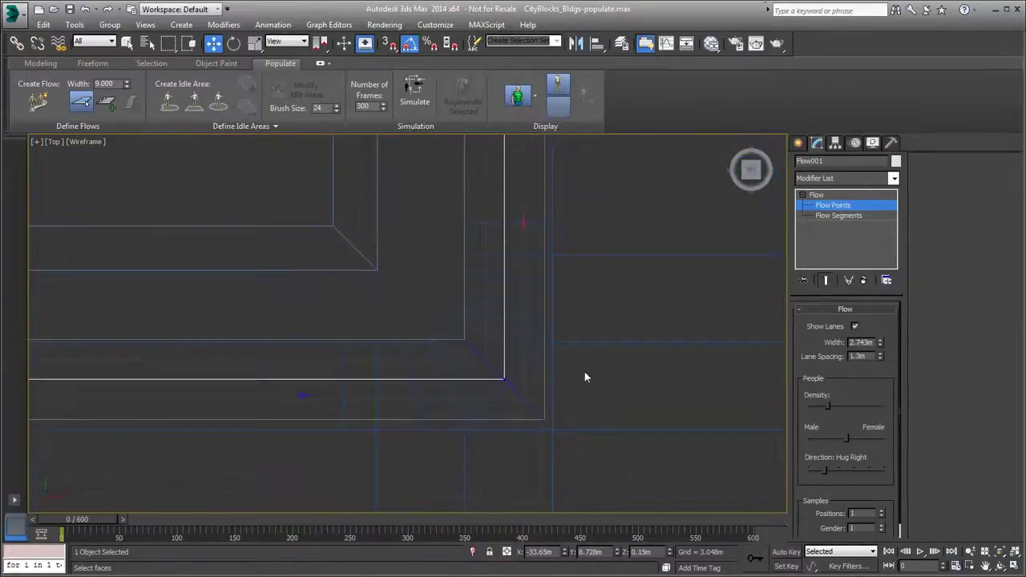
pyautogui.click(107, 108)
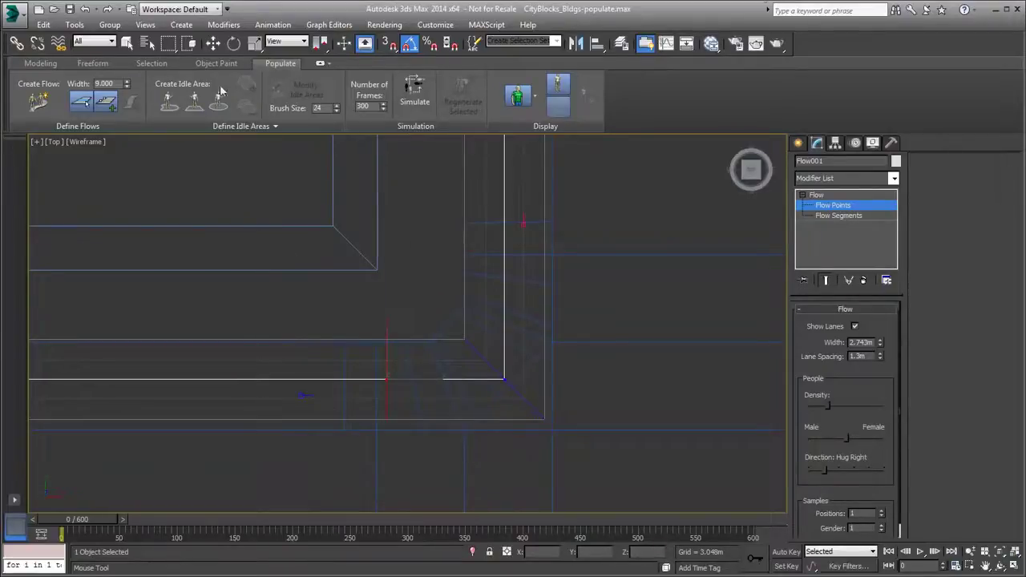
pyautogui.click(213, 43)
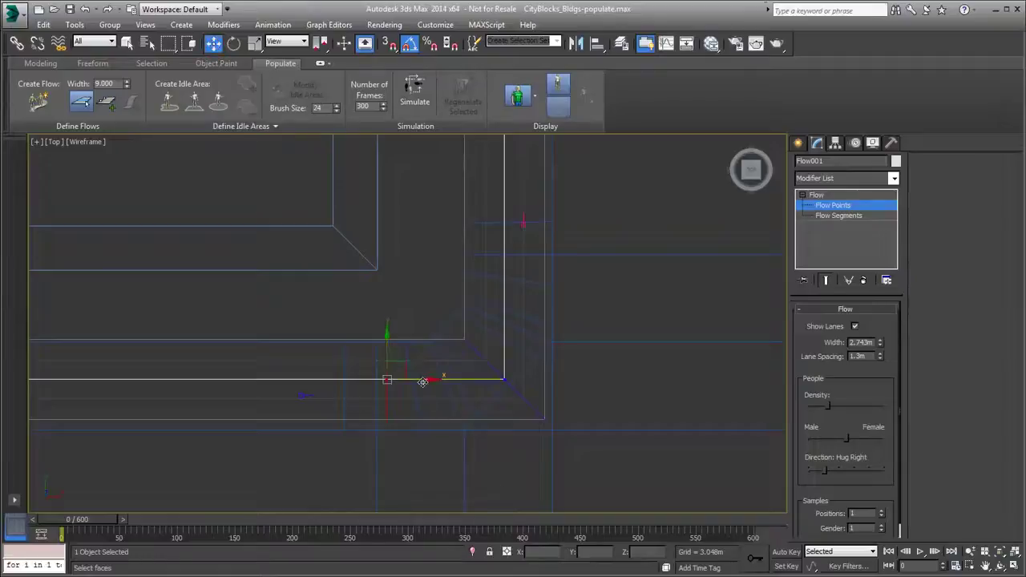
pyautogui.moveTo(424, 380); pyautogui.dragTo(430, 387)
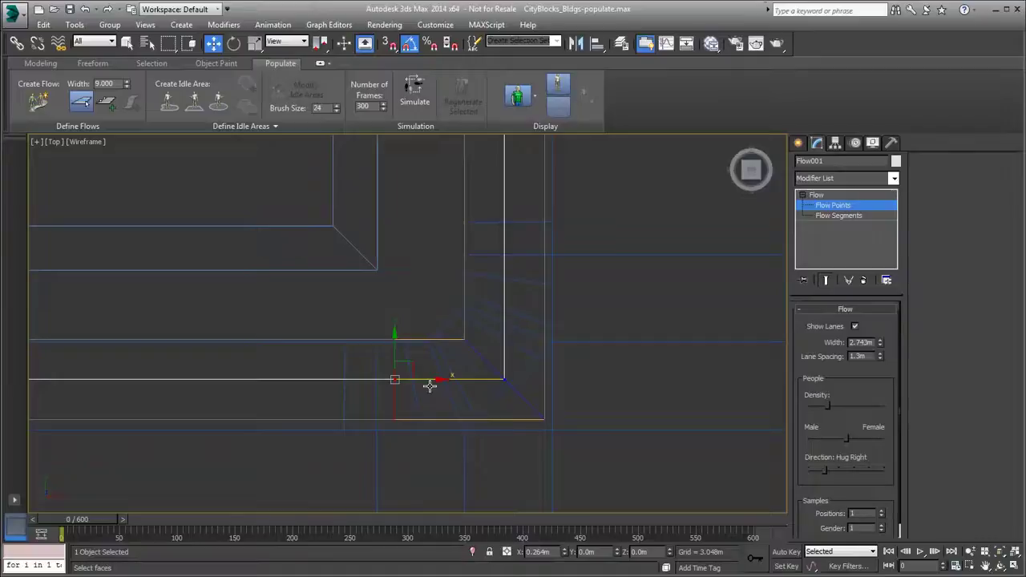
# Bevel the flow's lower-right corner by moving the corner point to about Y 11.5 m and the lower-side point to about X -11.1 m.
pyautogui.press('F3')
pyautogui.moveTo(430, 387); pyautogui.dragTo(425, 387)
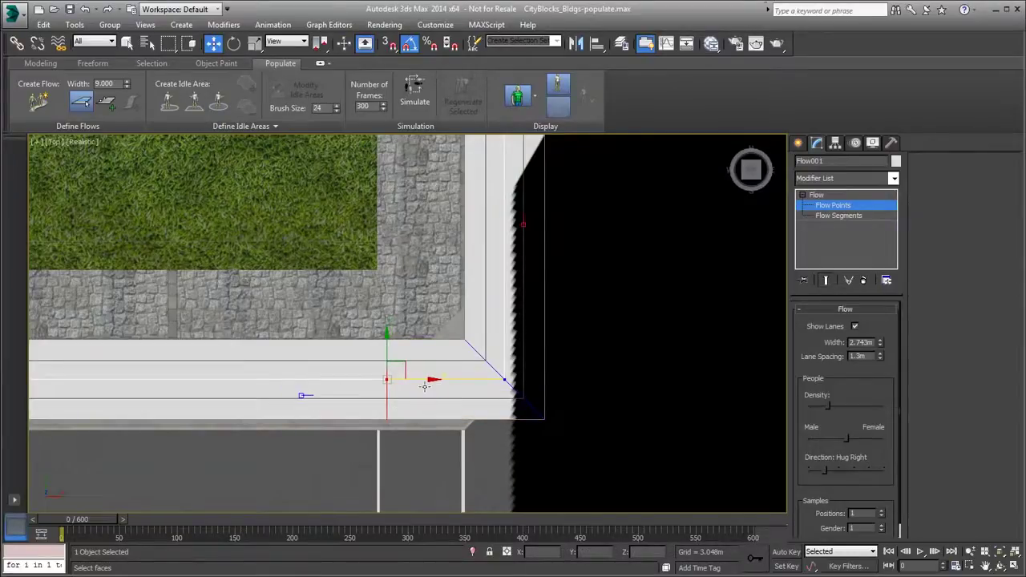
pyautogui.press('F3')
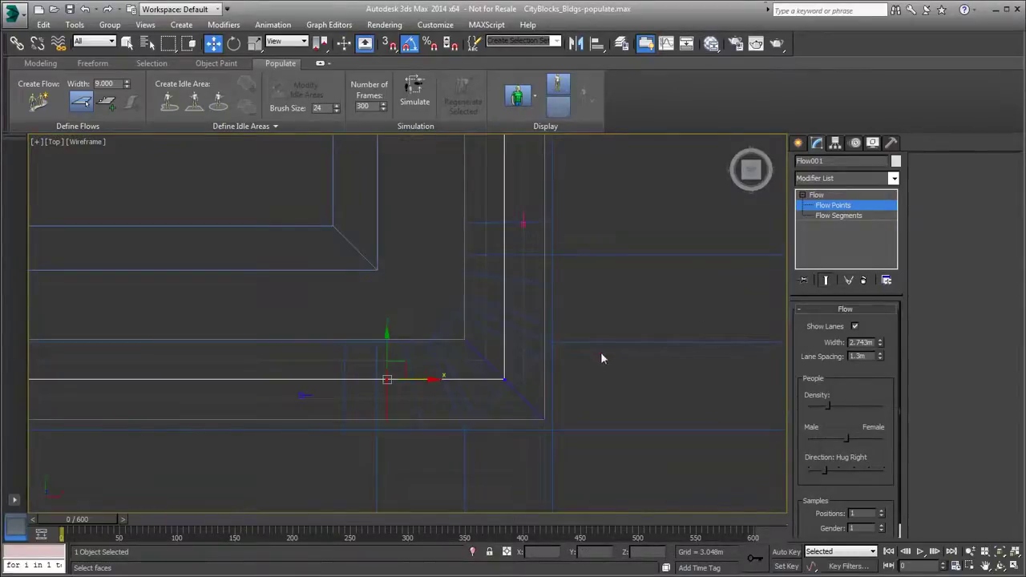
pyautogui.moveTo(503, 378); pyautogui.dragTo(504, 298)
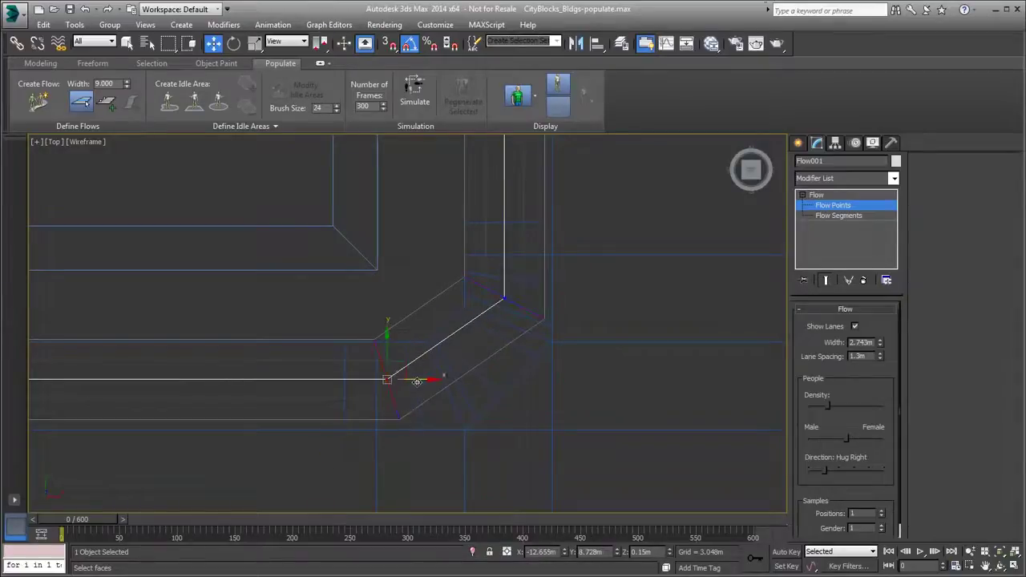
pyautogui.moveTo(417, 382); pyautogui.dragTo(464, 389)
pyautogui.click(504, 299)
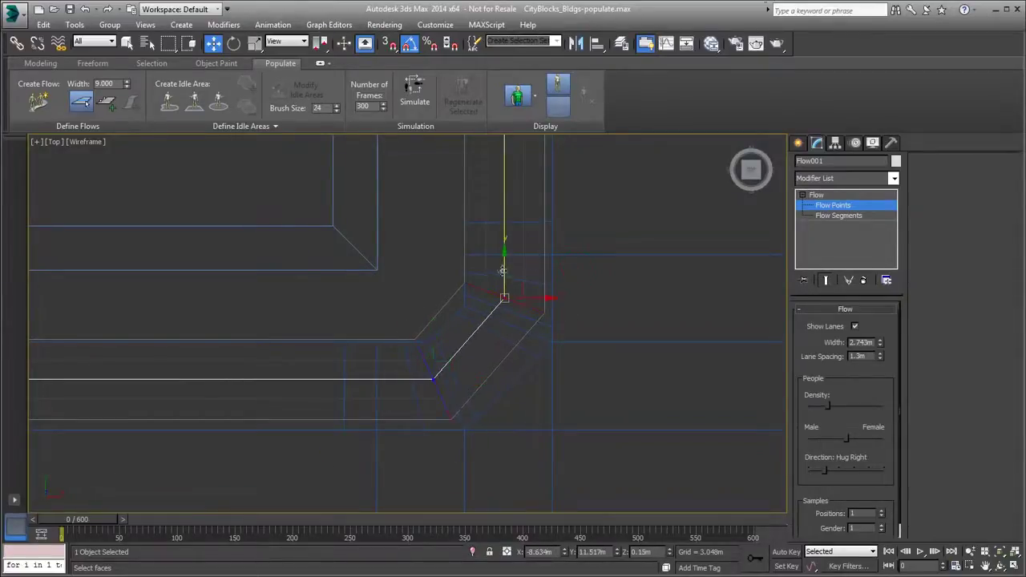
pyautogui.click(433, 380)
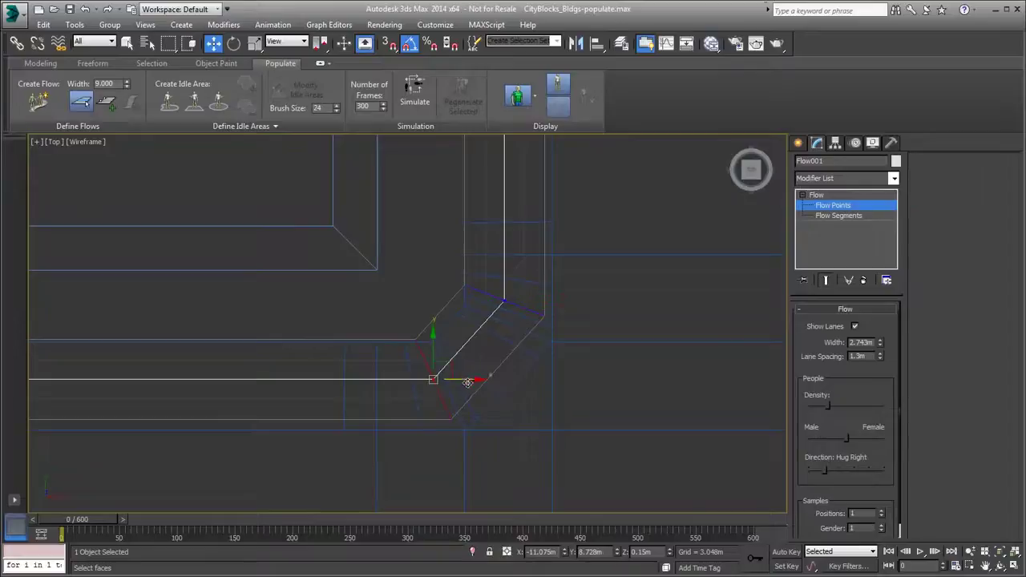
pyautogui.click(504, 300)
# Add a flow point beside the upper-right corner and move both points away from it to bevel the turn diagonally across the sidewalk.
pyautogui.moveTo(404, 279); pyautogui.dragTo(355, 232, button='middle')
pyautogui.click(106, 100)
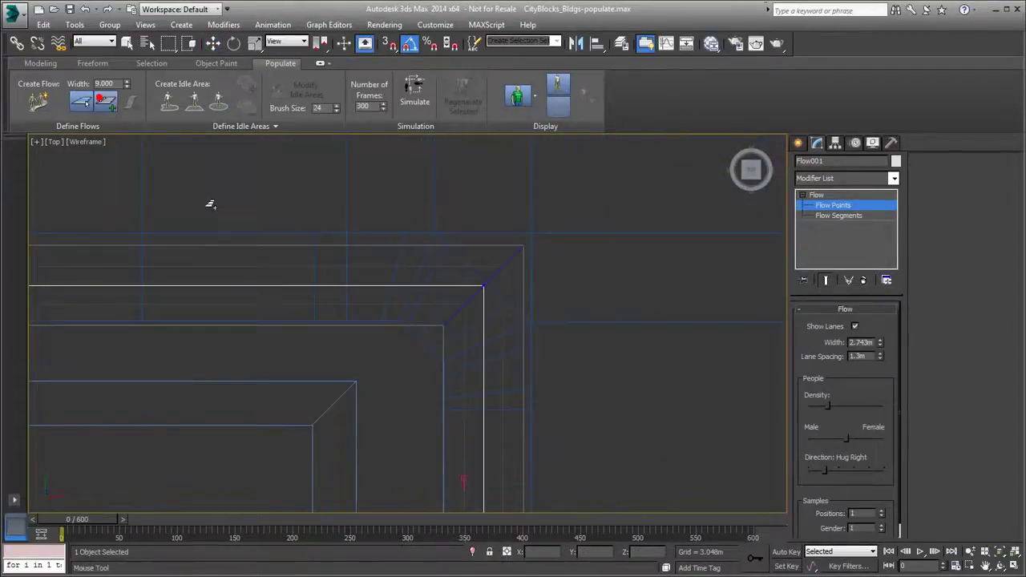
pyautogui.rightClick(485, 399)
pyautogui.click(484, 286)
pyautogui.moveTo(492, 255); pyautogui.dragTo(492, 329)
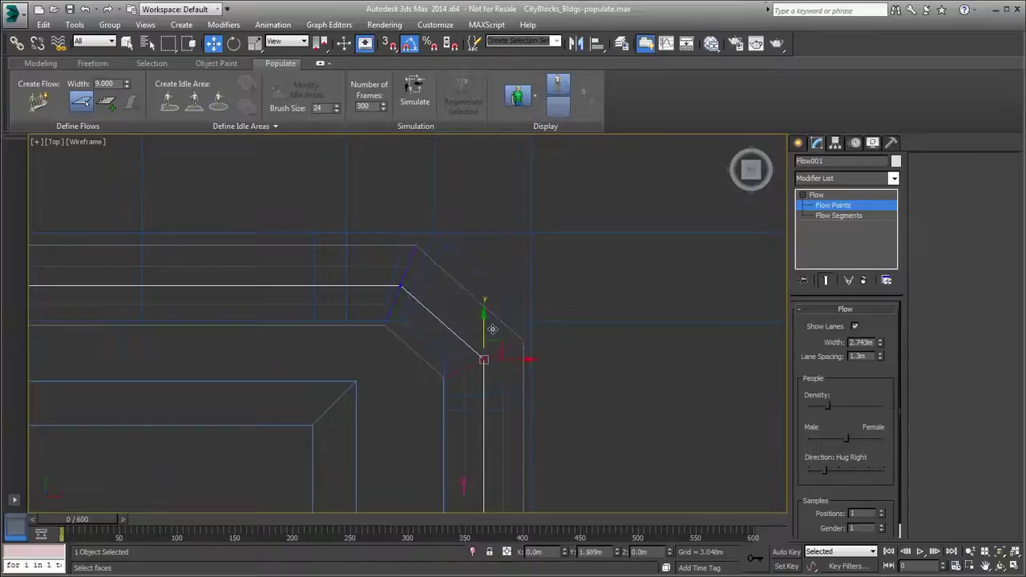
pyautogui.click(401, 286)
pyautogui.moveTo(433, 287); pyautogui.dragTo(443, 287)
pyautogui.click(484, 364)
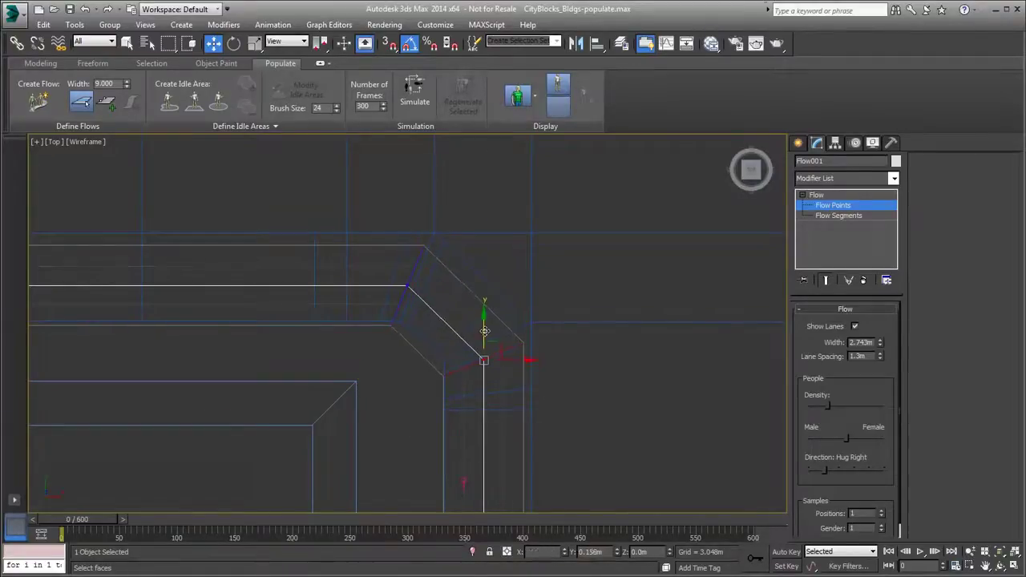
pyautogui.moveTo(483, 334); pyautogui.dragTo(484, 331)
# Bevel the upper-left corner with an added flow point, adjusting the upper-side and left-side points to follow the sidewalk's curve.
pyautogui.scroll(-5, 253, 375)
pyautogui.scroll(5, 191, 186)
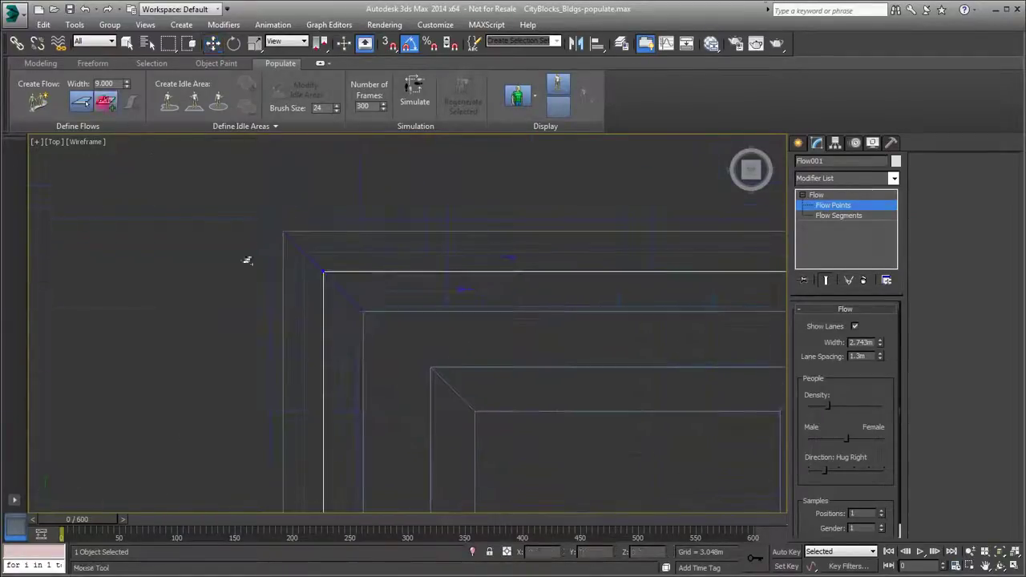
pyautogui.moveTo(211, 225); pyautogui.dragTo(401, 321)
pyautogui.moveTo(355, 275); pyautogui.dragTo(440, 282)
pyautogui.click(324, 390)
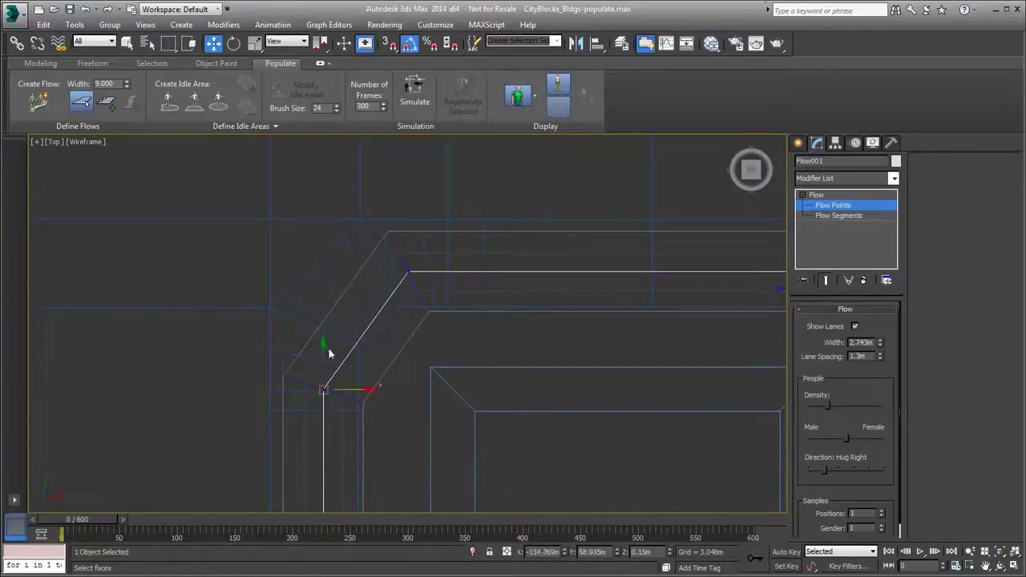
pyautogui.moveTo(328, 356); pyautogui.dragTo(330, 305)
pyautogui.moveTo(486, 361); pyautogui.dragTo(388, 253)
pyautogui.moveTo(444, 271); pyautogui.dragTo(440, 271)
pyautogui.click(324, 339)
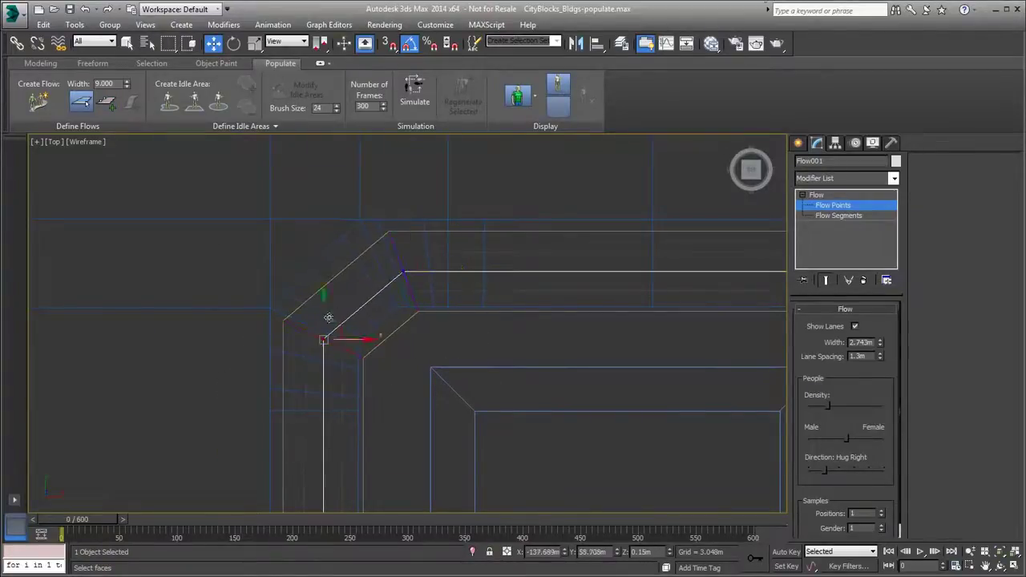
pyautogui.moveTo(327, 319); pyautogui.dragTo(328, 323)
# Add a flow point above the lower-left corner and bevel the turn, placing the lower-side point at about X -134.8 m.
pyautogui.scroll(-5, 291, 364)
pyautogui.moveTo(293, 481); pyautogui.dragTo(300, 293, button='middle')
pyautogui.scroll(4, 300, 293)
pyautogui.click(101, 111)
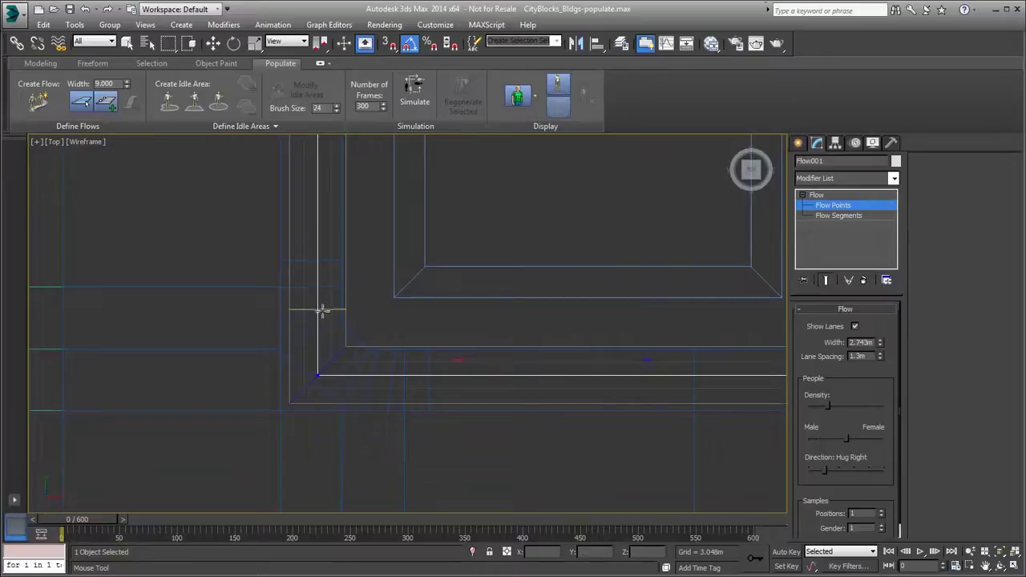
pyautogui.press('w')
pyautogui.click(318, 375)
pyautogui.moveTo(351, 378); pyautogui.dragTo(402, 378)
pyautogui.click(318, 292)
pyautogui.moveTo(322, 253); pyautogui.dragTo(322, 279)
pyautogui.click(369, 375)
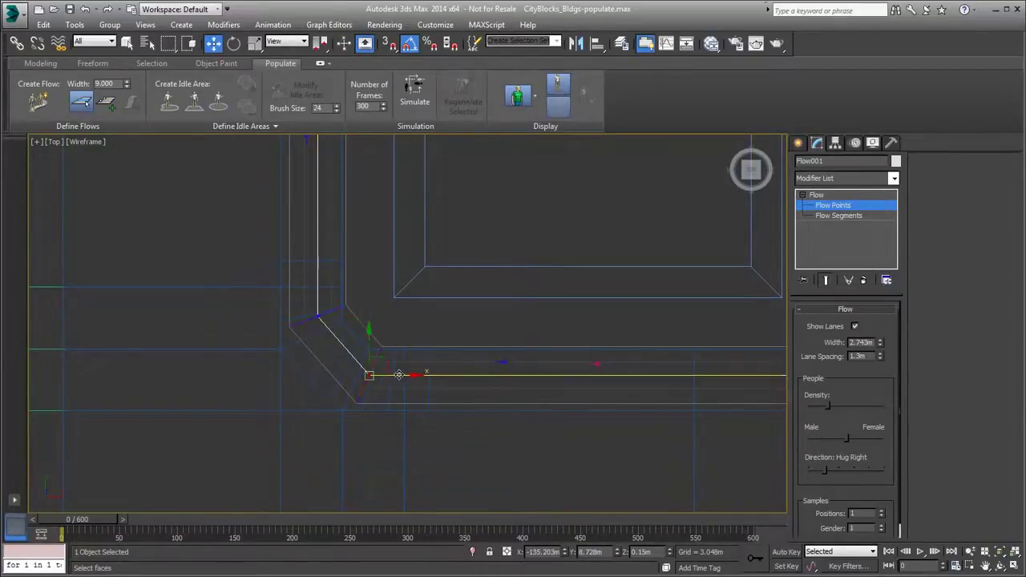
pyautogui.moveTo(404, 375); pyautogui.dragTo(413, 376)
pyautogui.click(318, 316)
pyautogui.moveTo(321, 284); pyautogui.dragTo(321, 293)
pyautogui.click(379, 376)
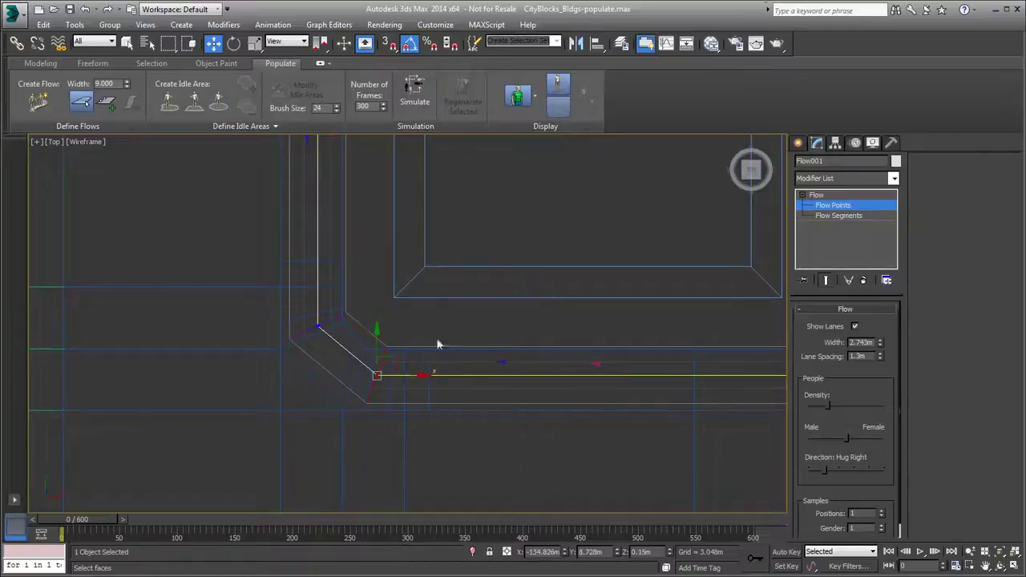
# Leave flow point editing and check the complete beveled flow against the shaded sidewalk around the park.
pyautogui.press('z')
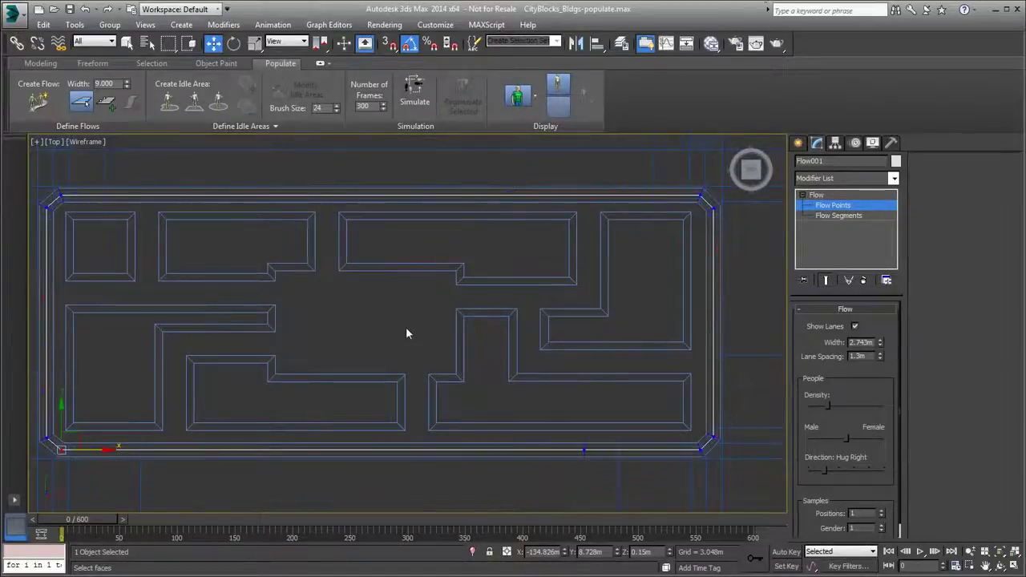
pyautogui.click(834, 206)
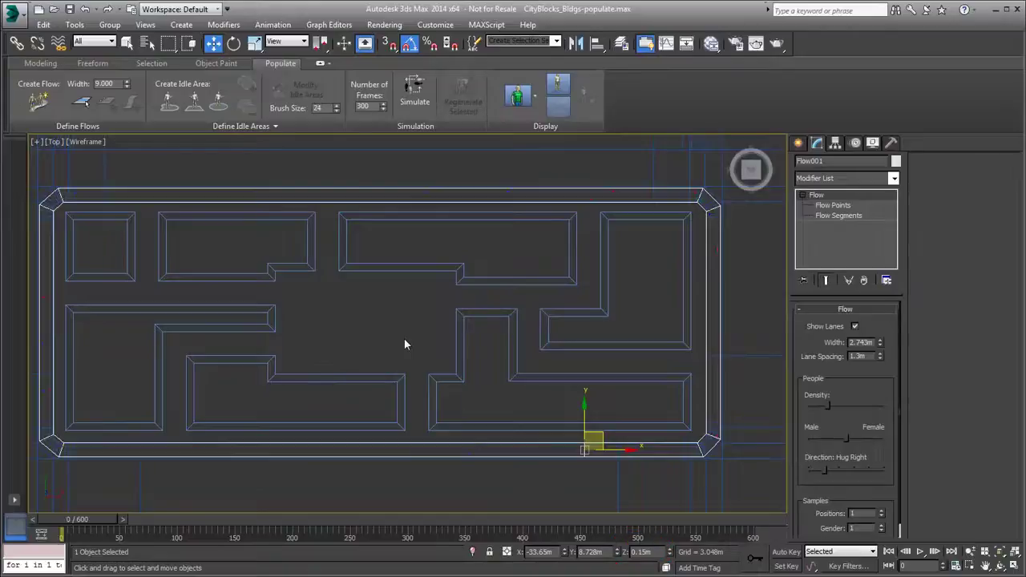
pyautogui.press('F3')
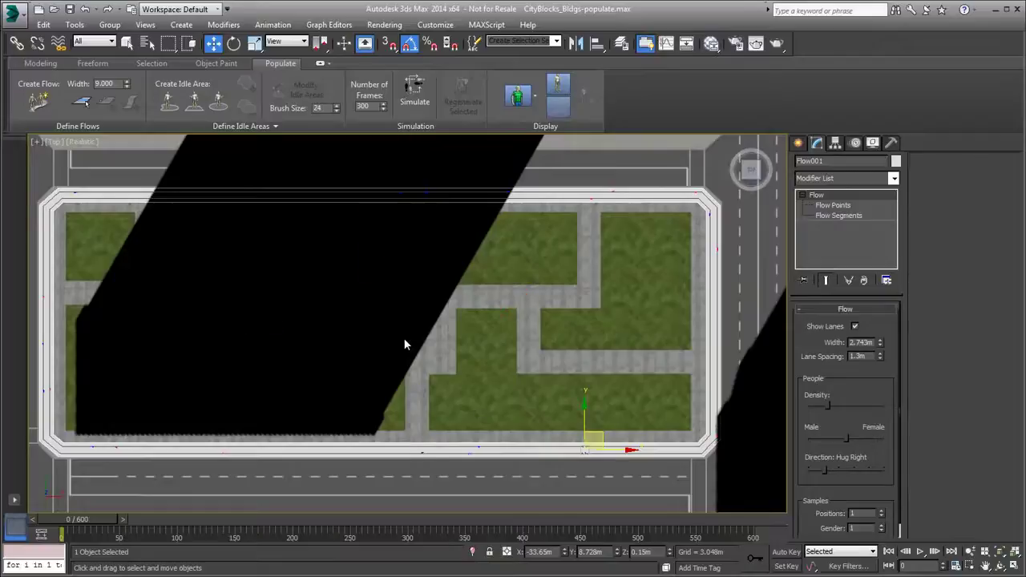
pyautogui.press('F3')
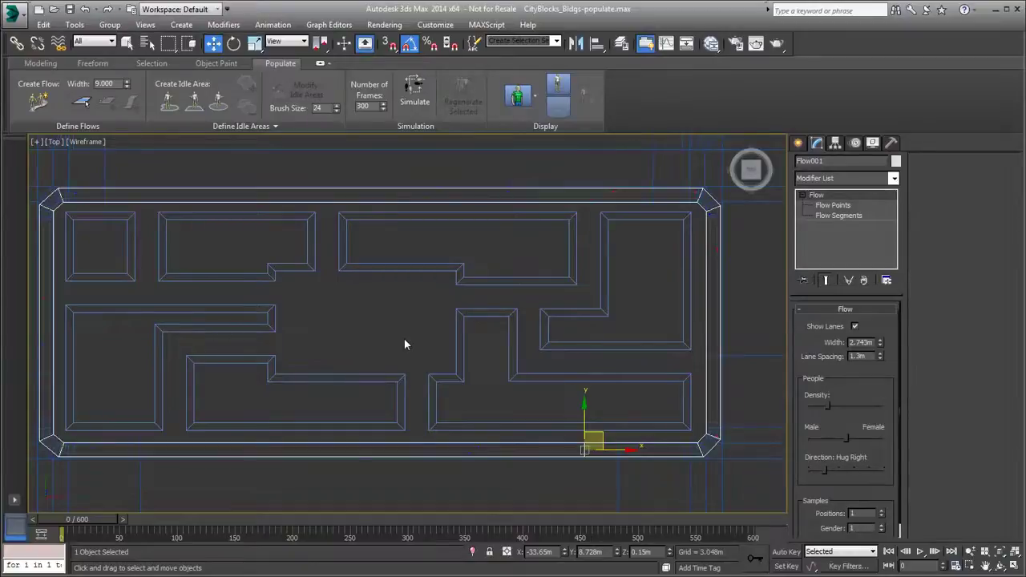
# Start creating a new flow at the vertical walkway between the two upper middle lawns.
pyautogui.click(38, 102)
pyautogui.scroll(8, 350, 305)
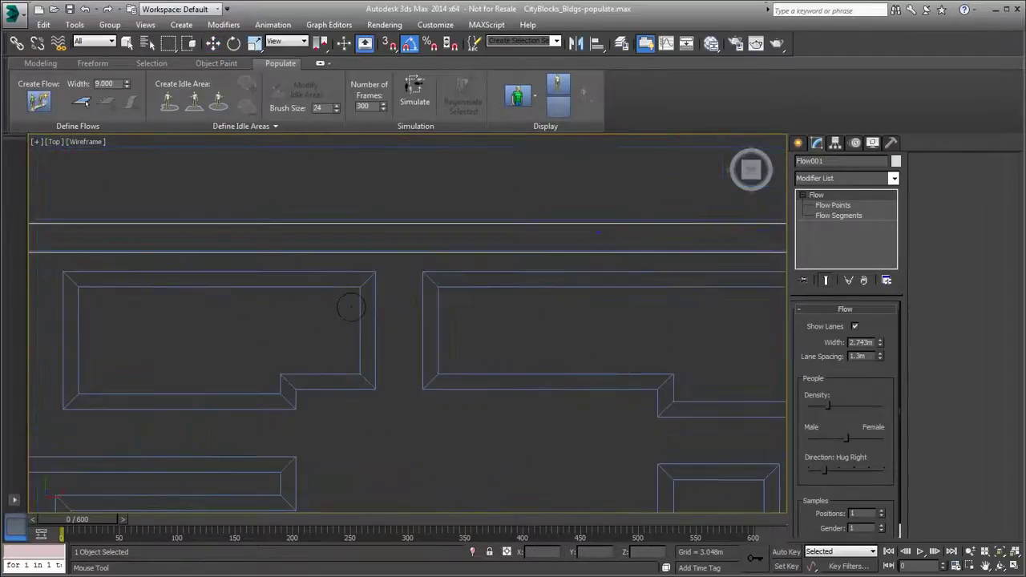
pyautogui.moveTo(396, 324); pyautogui.dragTo(393, 340, button='middle')
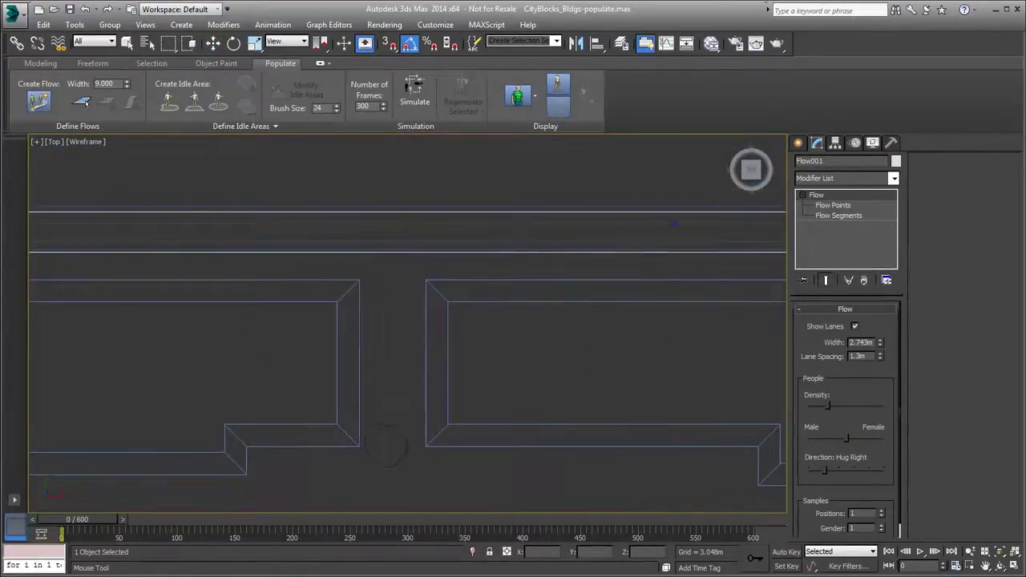
pyautogui.click(391, 445)
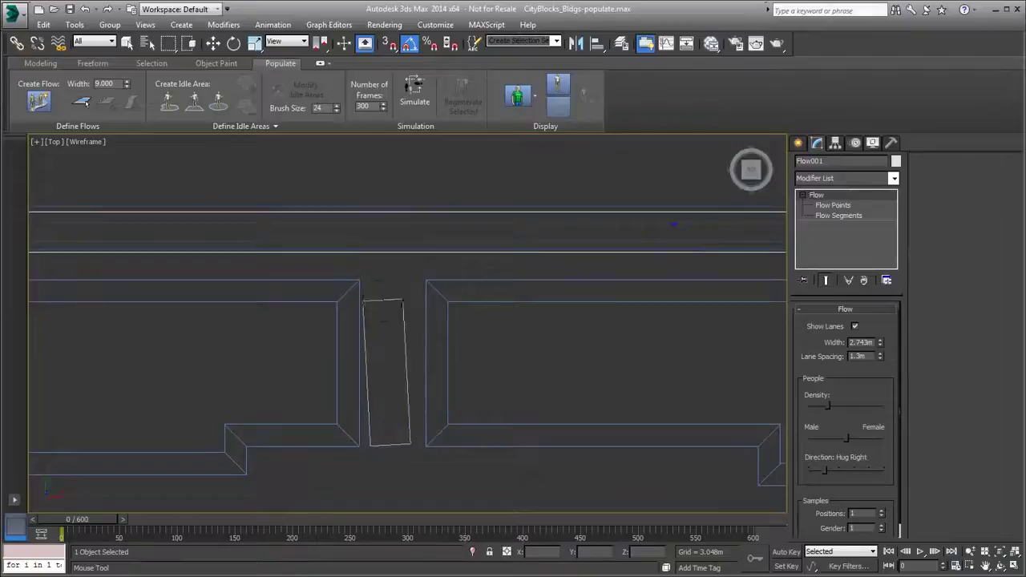
pyautogui.click(391, 231)
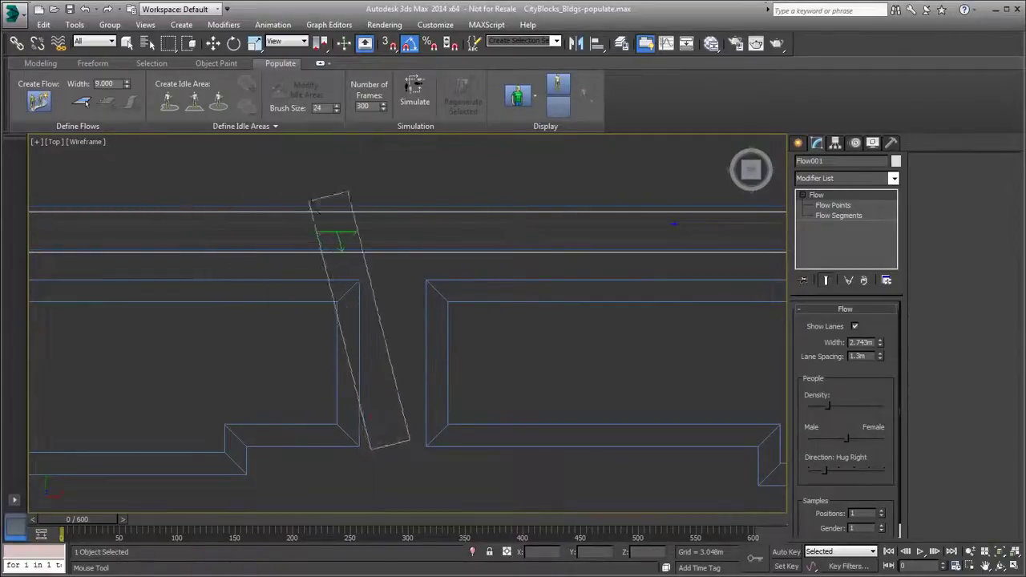
pyautogui.rightClick(394, 203)
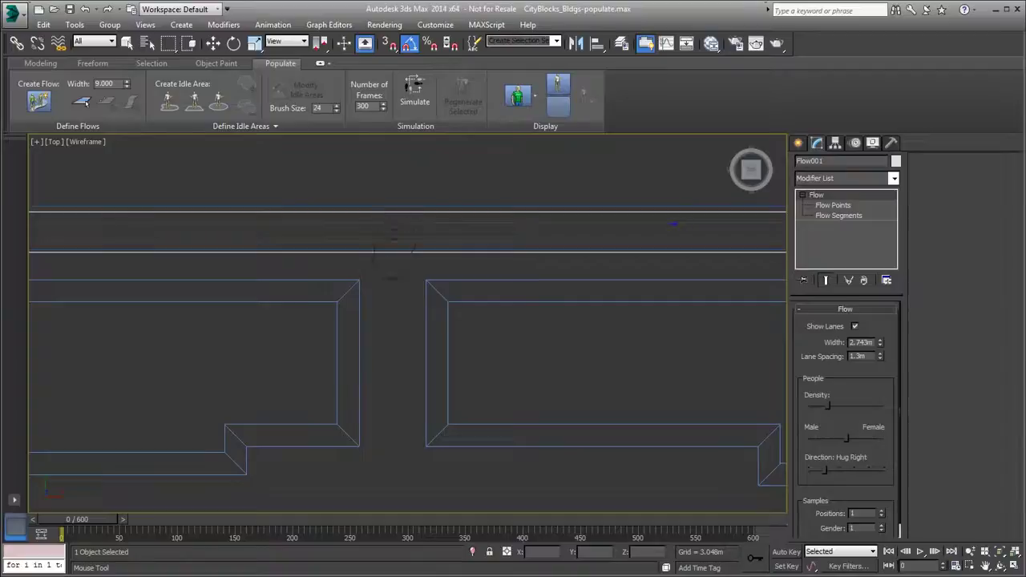
pyautogui.click(393, 261)
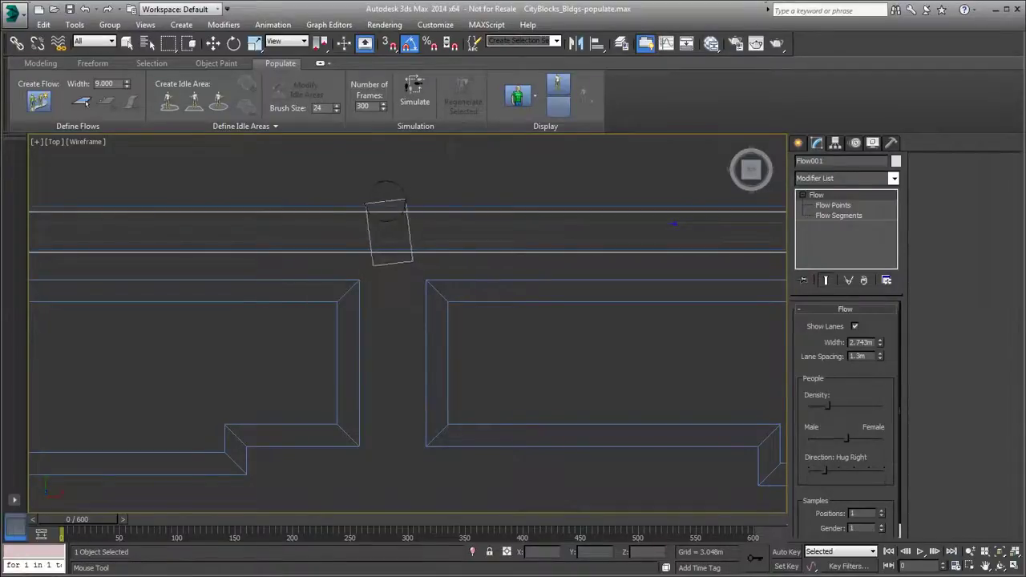
pyautogui.rightClick(393, 203)
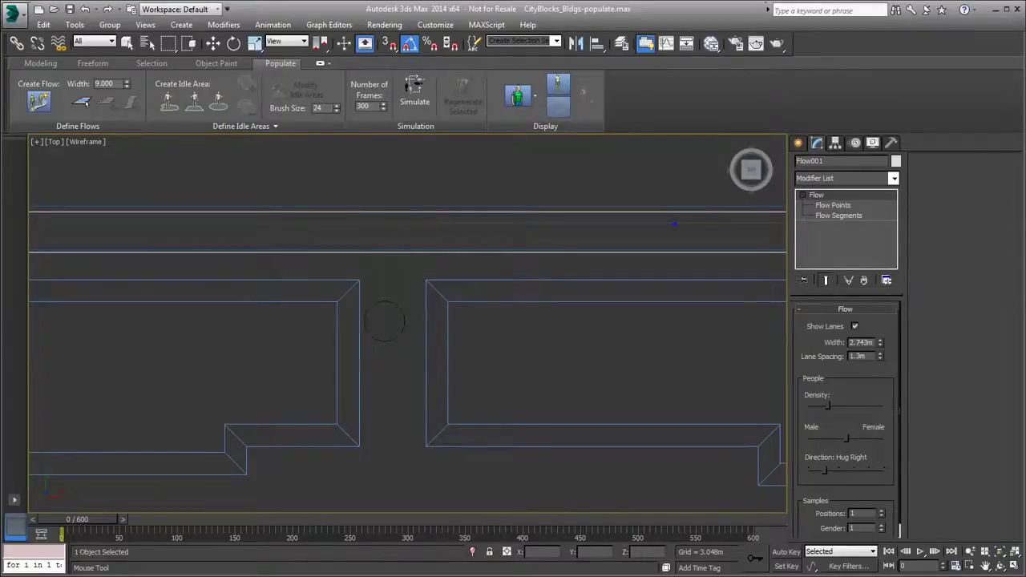
# Draw a straight vertical flow from the lower end of the walkway up across the upper sidewalk flow.
pyautogui.click(393, 446)
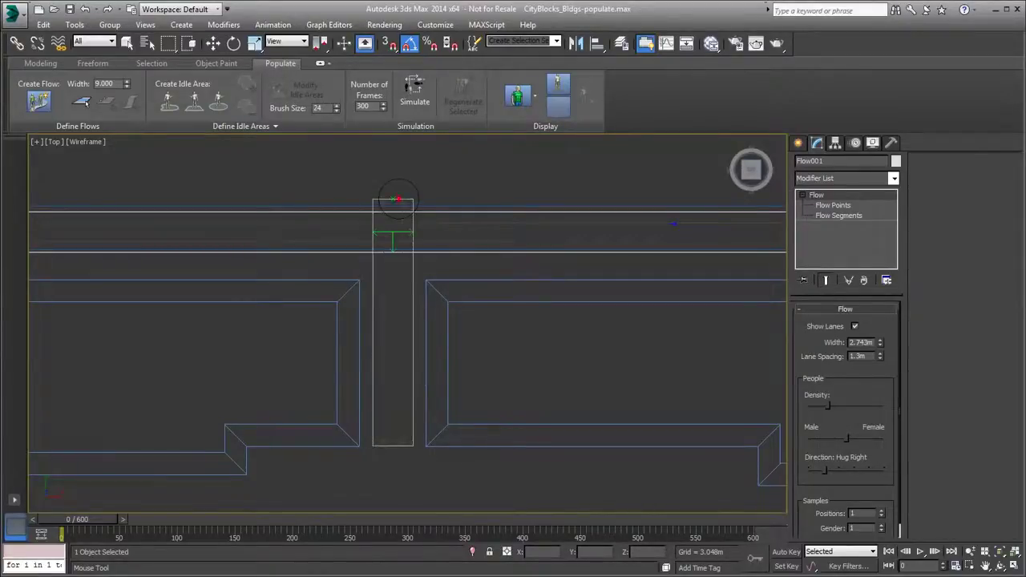
pyautogui.click(393, 201)
pyautogui.rightClick(452, 271)
# Draw a flow along the park's horizontal middle walkway, turning up the right-hand walkway to cross the upper sidewalk flow.
pyautogui.scroll(-5, 451, 271)
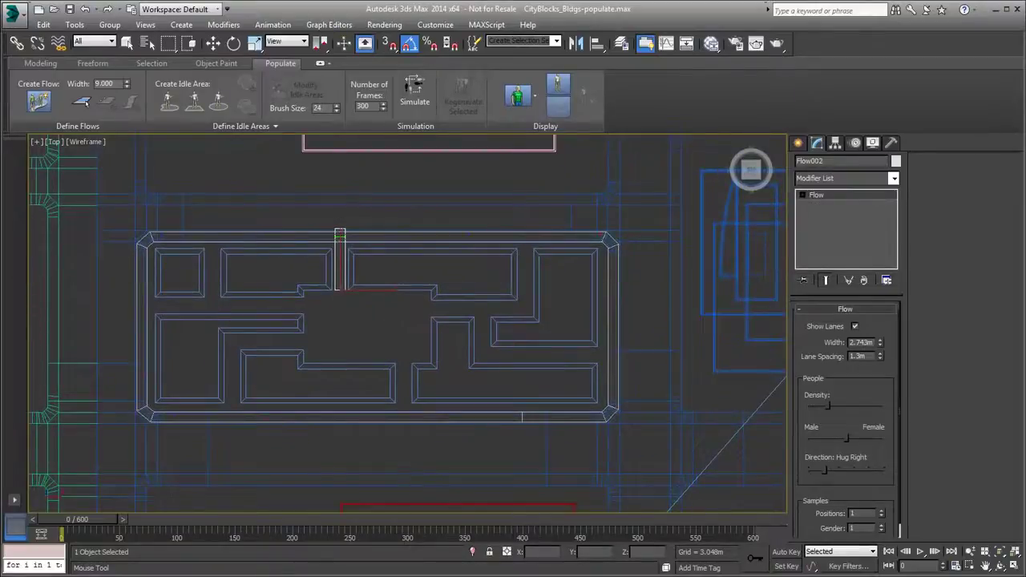
pyautogui.click(165, 305)
pyautogui.click(306, 307)
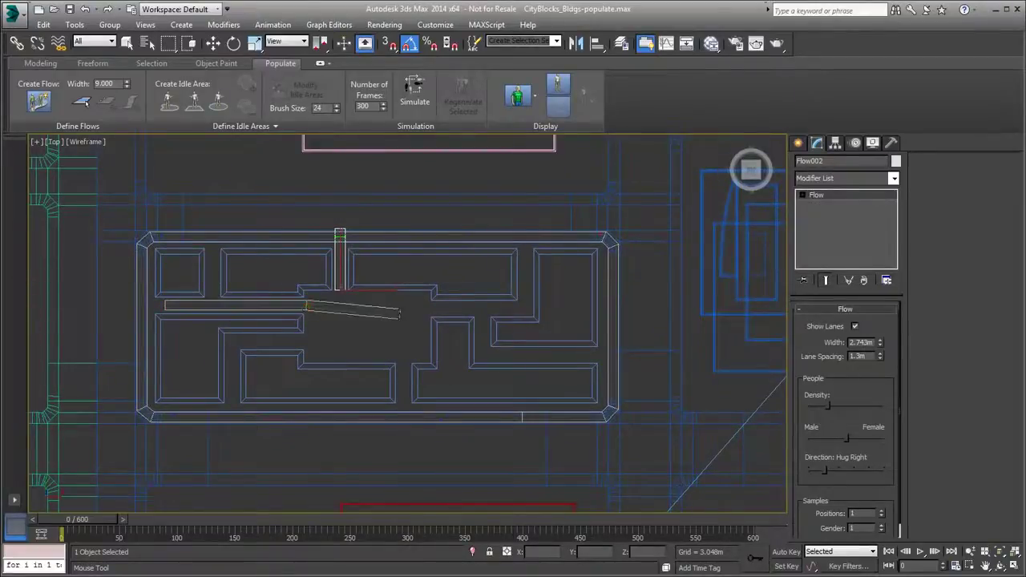
pyautogui.click(432, 308)
pyautogui.click(527, 308)
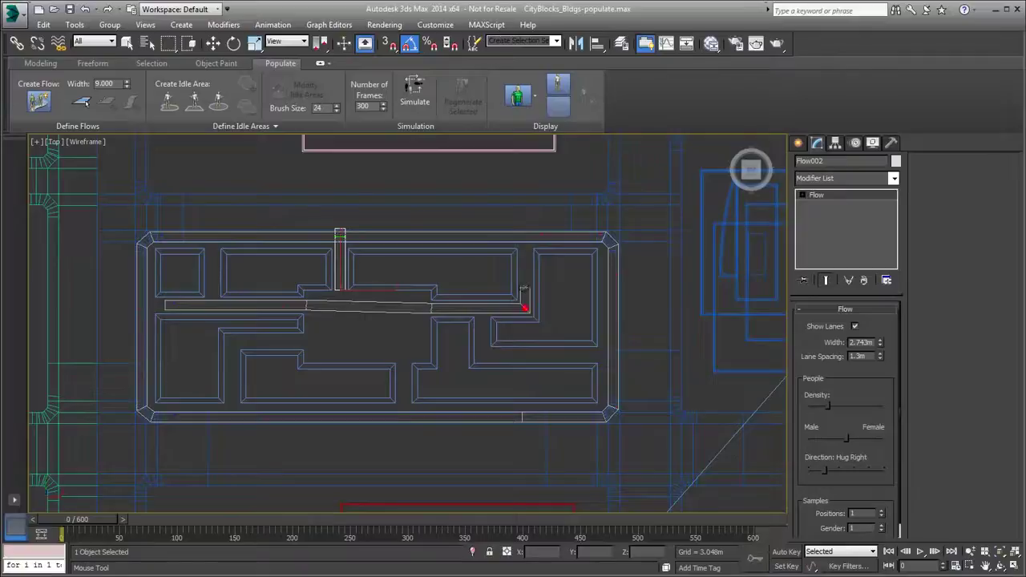
pyautogui.click(529, 224)
pyautogui.rightClick(492, 251)
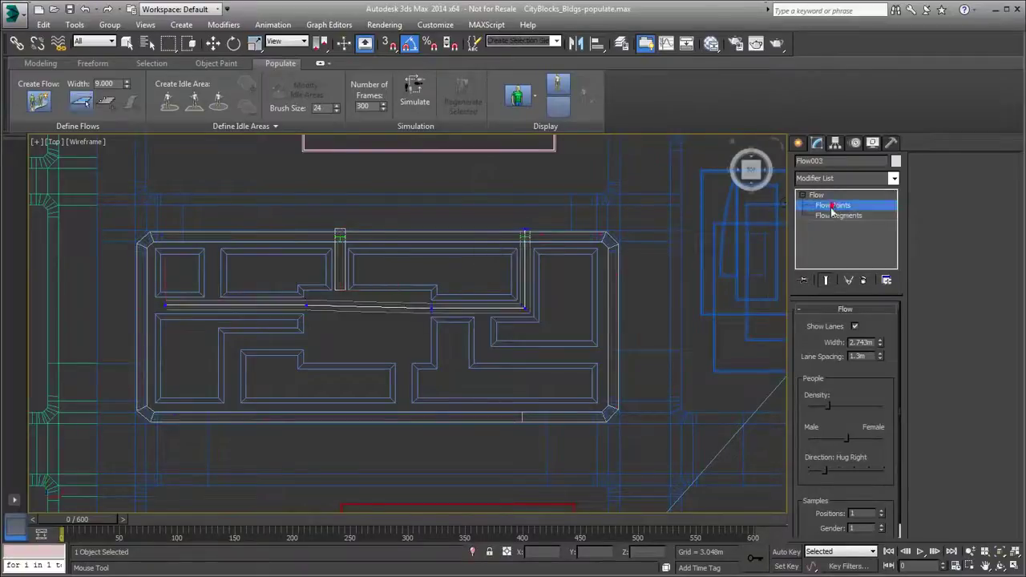
# Extend the middle walkway flow's left end point across the left sidewalk flow, to about X -139.9 m.
pyautogui.click(213, 44)
pyautogui.click(167, 305)
pyautogui.moveTo(192, 305); pyautogui.dragTo(159, 305)
pyautogui.scroll(2, 159, 319)
pyautogui.scroll(-3, 160, 329)
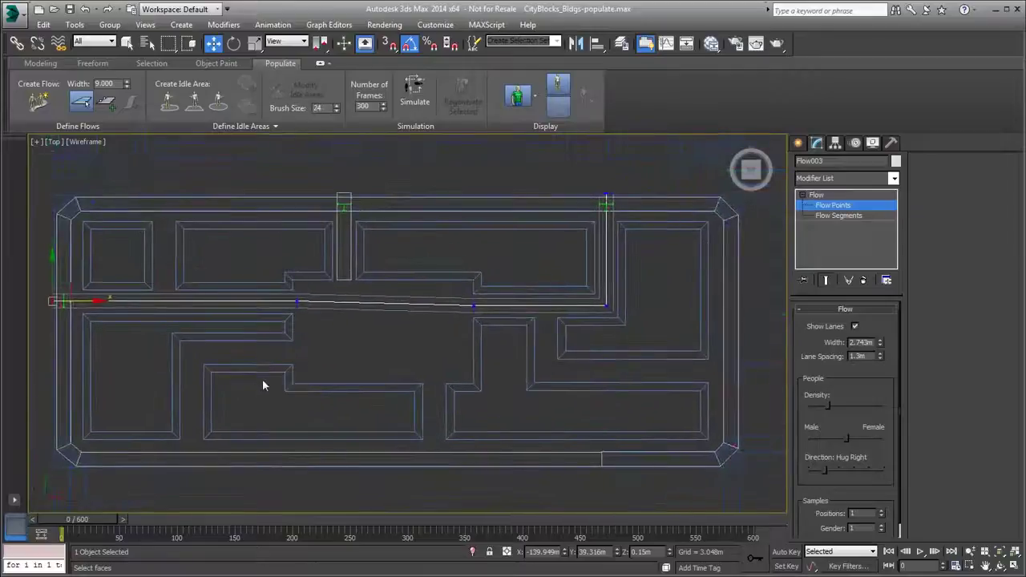
pyautogui.hotkey('ctrl', 'b')
# Extend the short vertical flow's lower end point across the middle walkway flow, to about Y 36.8 m.
pyautogui.click(345, 286)
pyautogui.press('1')
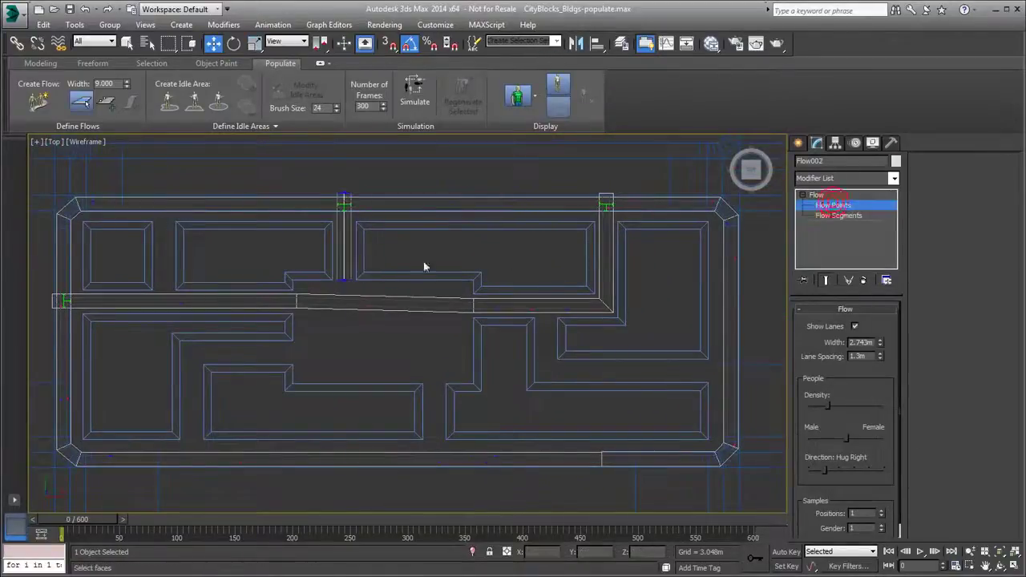
pyautogui.click(345, 280)
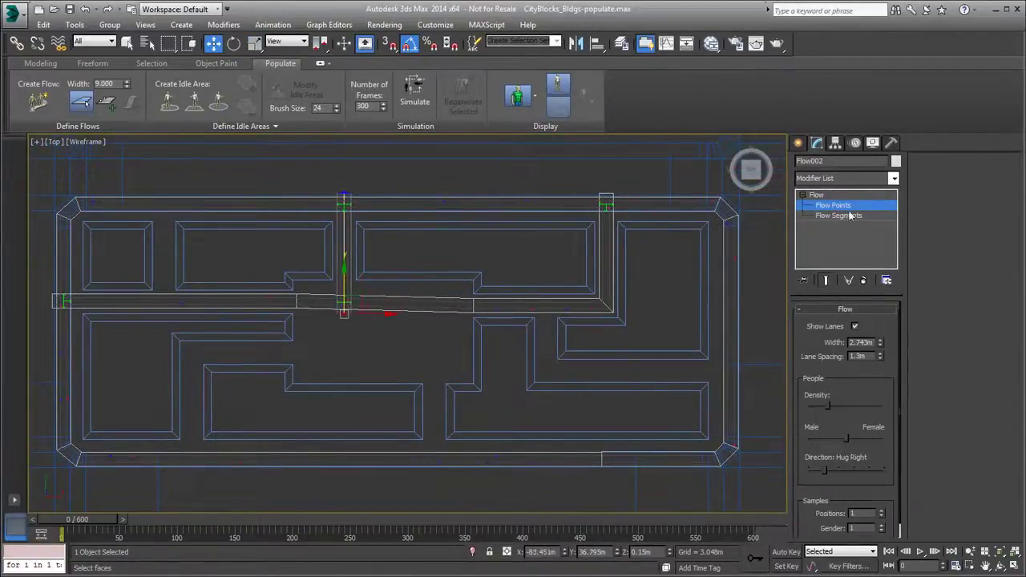
pyautogui.hotkey('ctrl', 'b')
# Draw a flow up the lower-left walkway, right along the angled path above the lawn, and down the central walkway across the lower sidewalk flow.
pyautogui.click(38, 100)
pyautogui.click(191, 425)
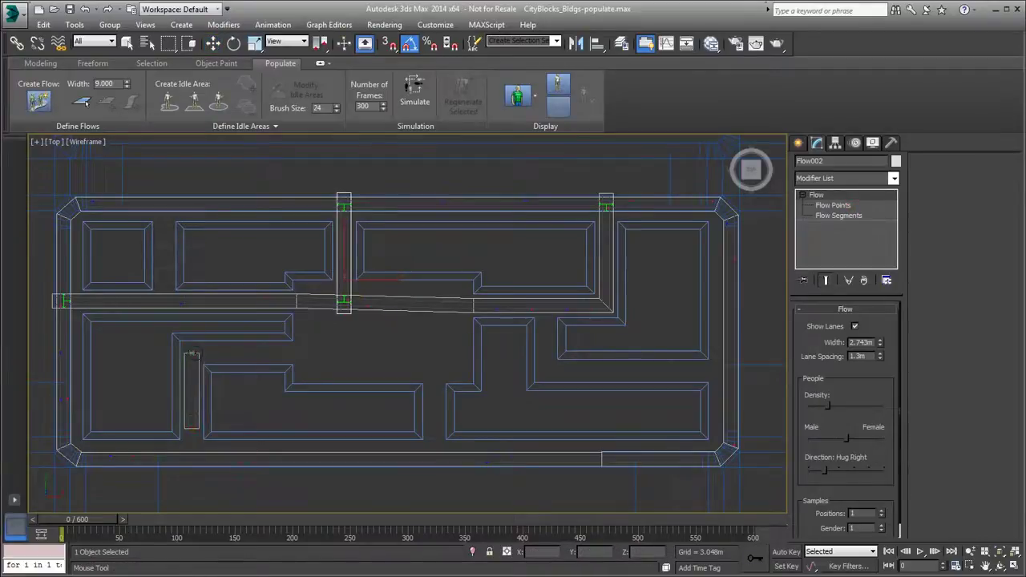
pyautogui.click(191, 350)
pyautogui.click(297, 350)
pyautogui.click(320, 373)
pyautogui.click(433, 373)
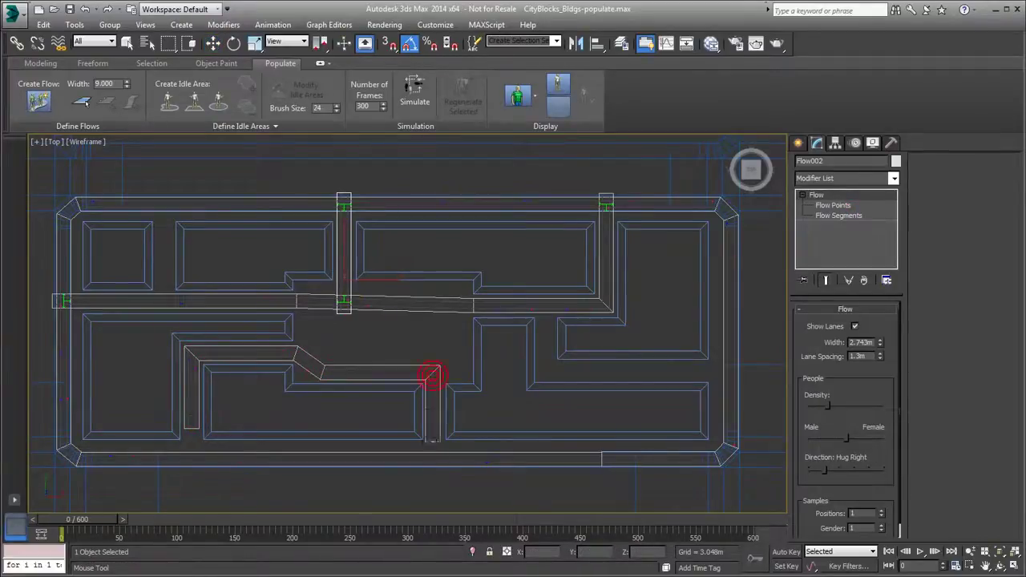
pyautogui.click(431, 463)
pyautogui.rightClick(431, 463)
# Extend the angled flow's lower-left end point down across the lower sidewalk flow.
pyautogui.click(831, 207)
pyautogui.click(212, 44)
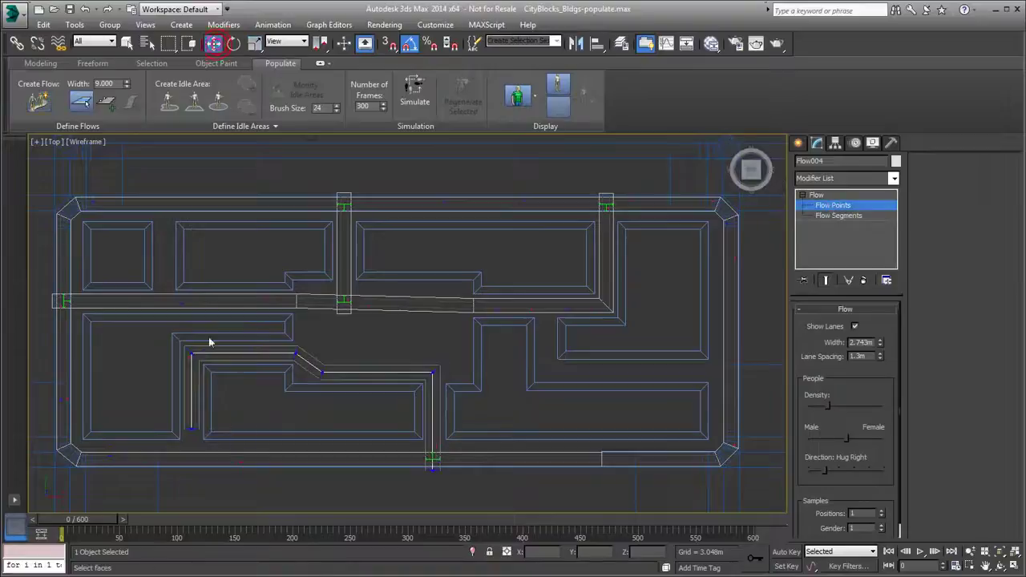
pyautogui.click(192, 428)
pyautogui.moveTo(192, 397); pyautogui.dragTo(193, 438)
pyautogui.click(833, 205)
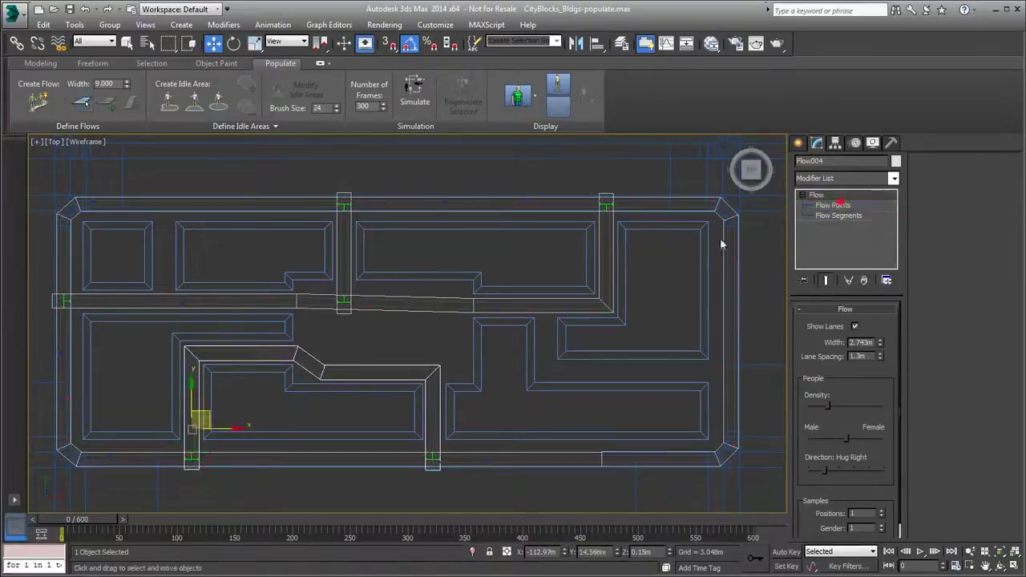
# Draw a vertical flow between the two upper-left lawns across the upper sidewalk flow and extend its lower end across the middle walkway flow.
pyautogui.click(38, 101)
pyautogui.click(163, 277)
pyautogui.click(164, 199)
pyautogui.rightClick(165, 198)
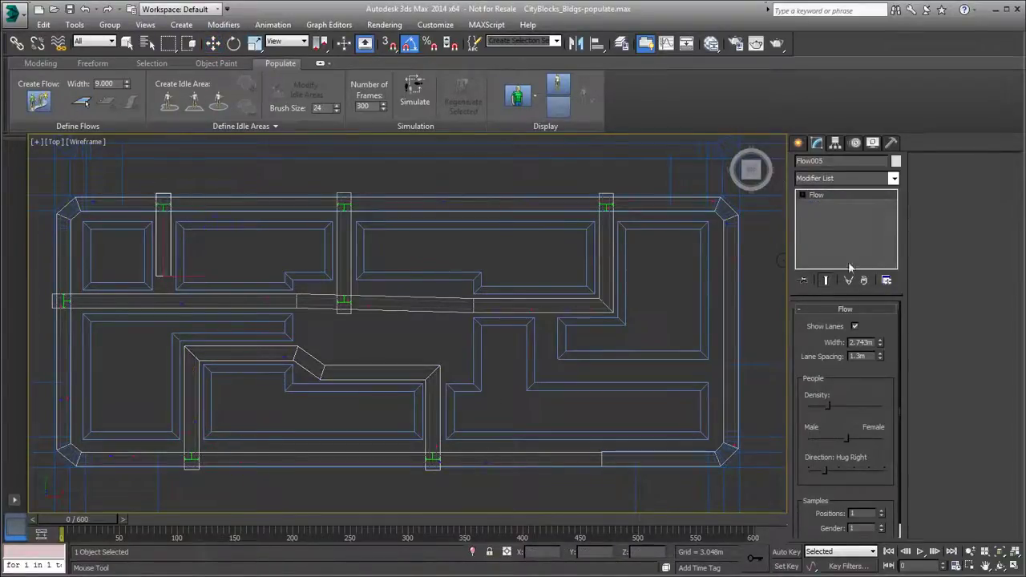
pyautogui.click(163, 277)
pyautogui.moveTo(165, 248); pyautogui.dragTo(164, 281)
pyautogui.click(841, 206)
# Draw a flow from just below the middle walkway flow's right part, down and along the walkway to cross the right sidewalk flow.
pyautogui.click(38, 100)
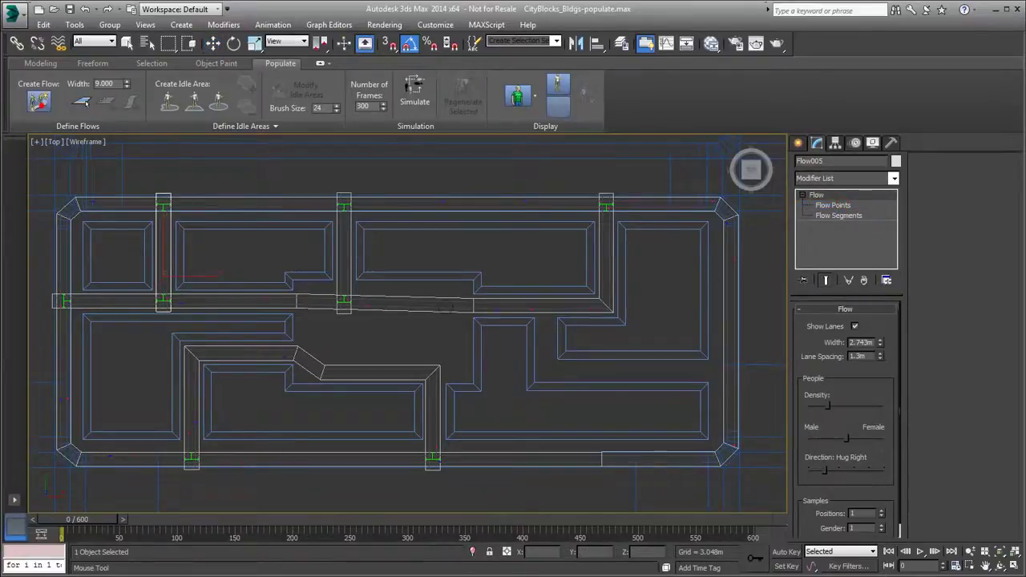
pyautogui.click(546, 331)
pyautogui.click(545, 371)
pyautogui.click(733, 370)
pyautogui.rightClick(733, 370)
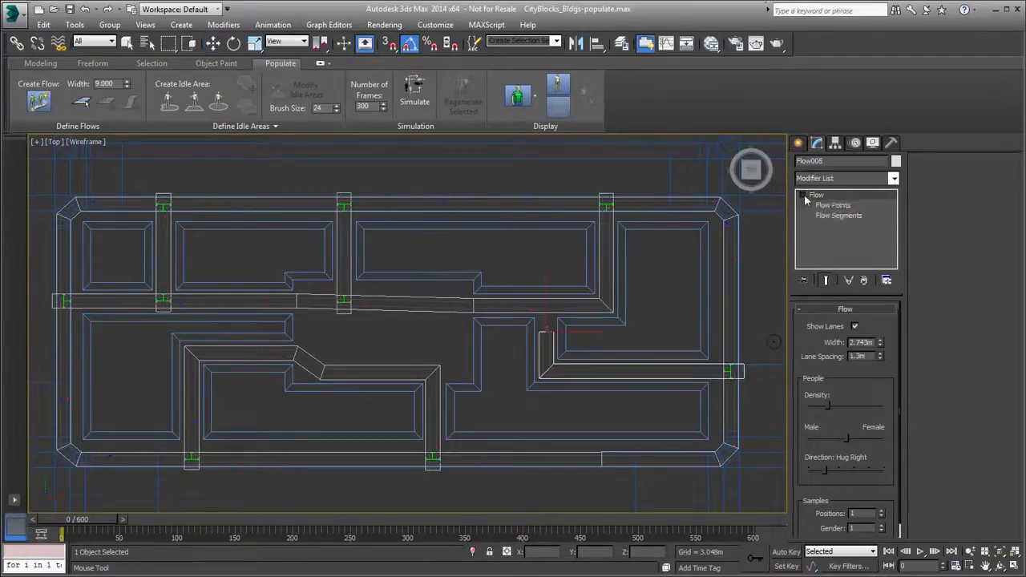
# Extend the right walkway flow's upper end point across the middle walkway flow, to about Y 40.6 m.
pyautogui.click(833, 206)
pyautogui.press('w')
pyautogui.click(545, 330)
pyautogui.moveTo(545, 330); pyautogui.dragTo(546, 297)
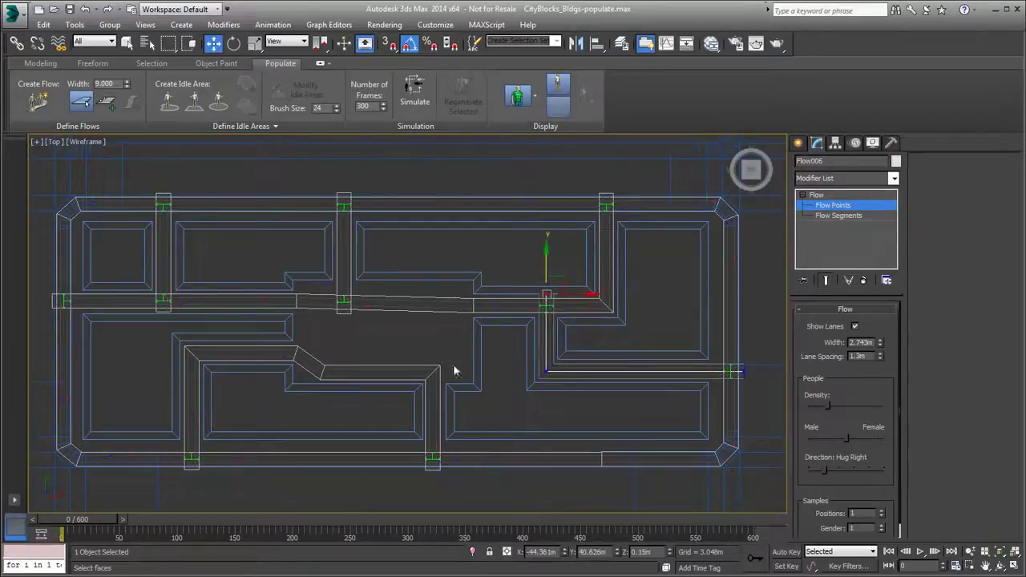
pyautogui.moveTo(444, 399); pyautogui.dragTo(423, 406, button='middle')
pyautogui.click(847, 205)
pyautogui.moveTo(494, 415); pyautogui.dragTo(493, 400, button='middle')
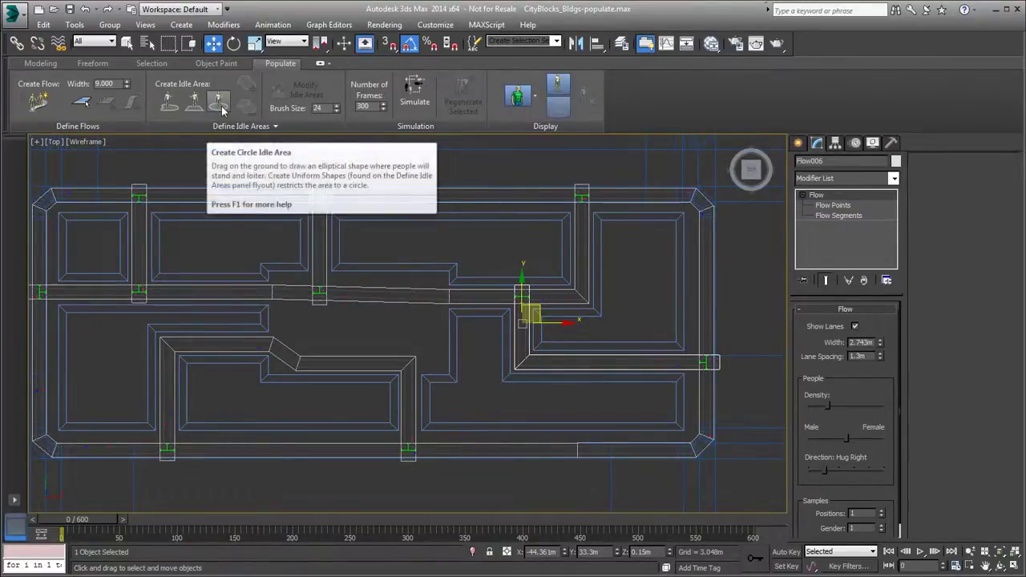
# Draw three rectangular idle areas side by side in the park's central plaza, between the middle and lower walkway flows.
pyautogui.click(194, 102)
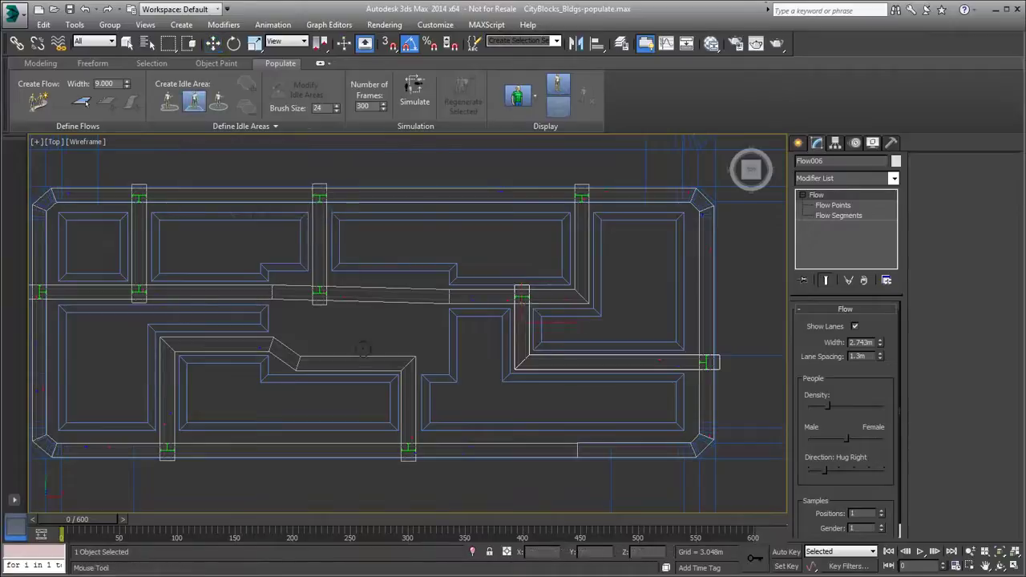
pyautogui.moveTo(367, 317); pyautogui.dragTo(431, 347)
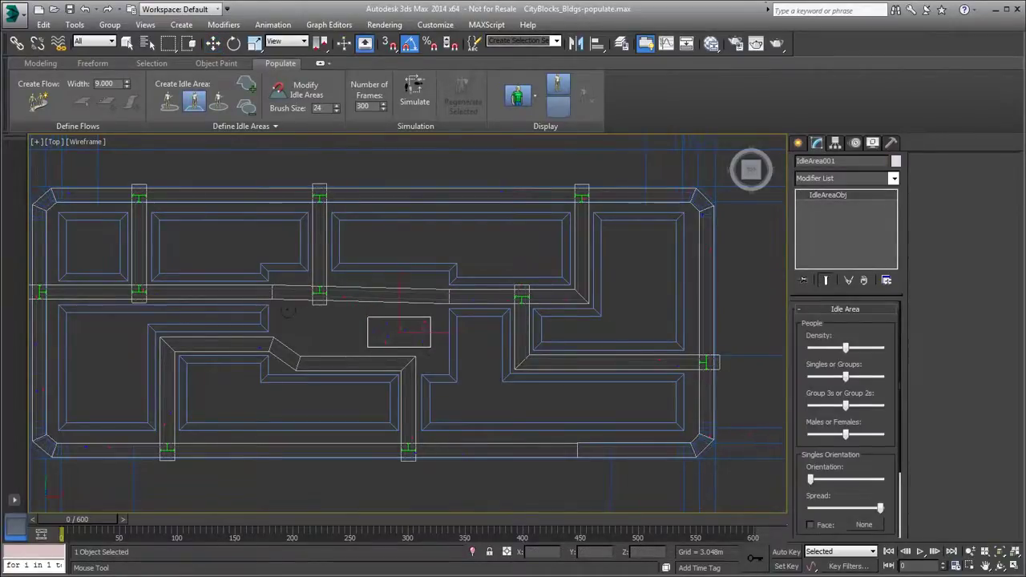
pyautogui.moveTo(290, 308); pyautogui.dragTo(329, 344)
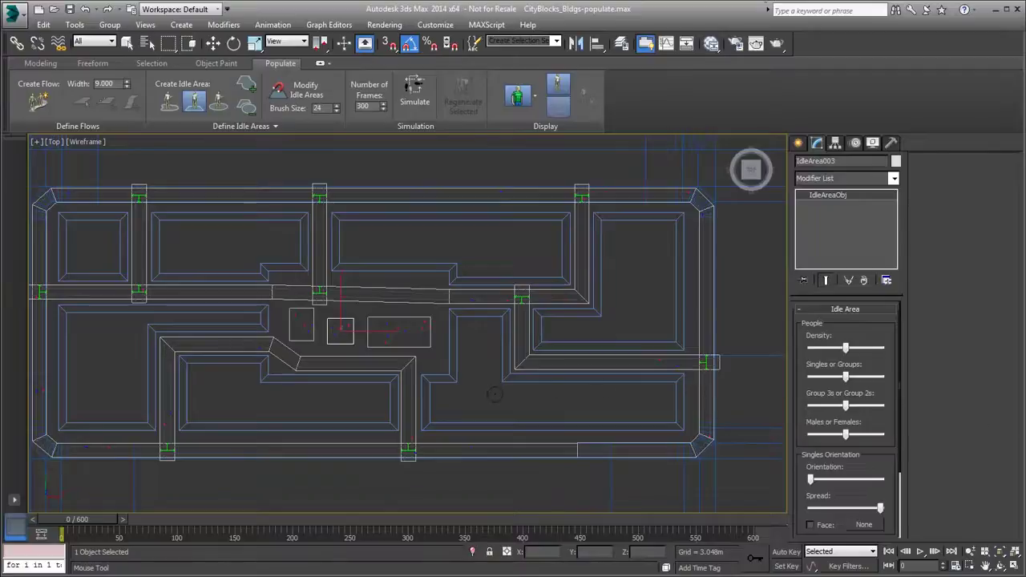
# Change the camera view to a maximized perspective view framing the whole park block from above.
pyautogui.hotkey('alt', 'w')
pyautogui.click(553, 373)
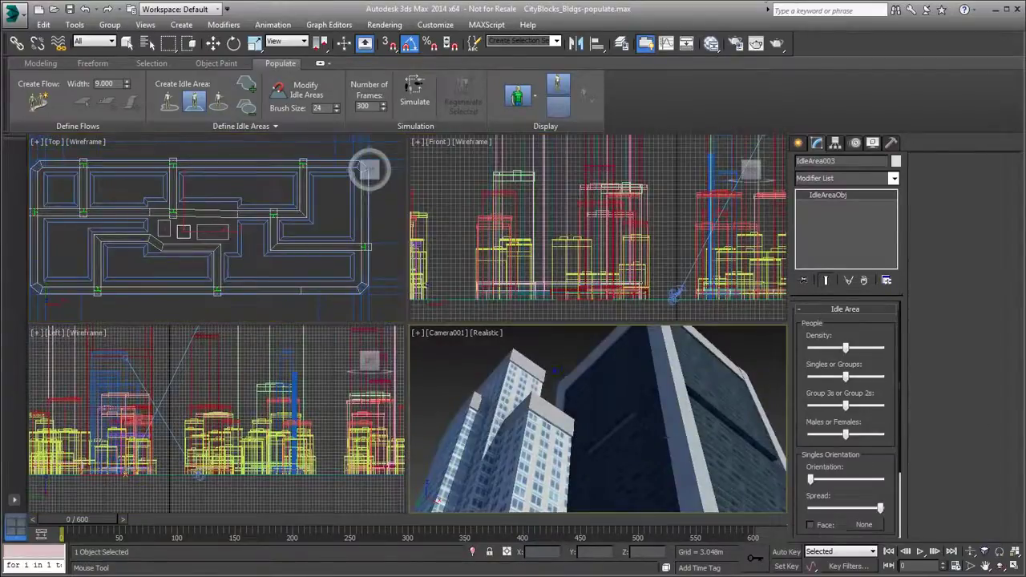
pyautogui.hotkey('alt', 'w')
pyautogui.press('p')
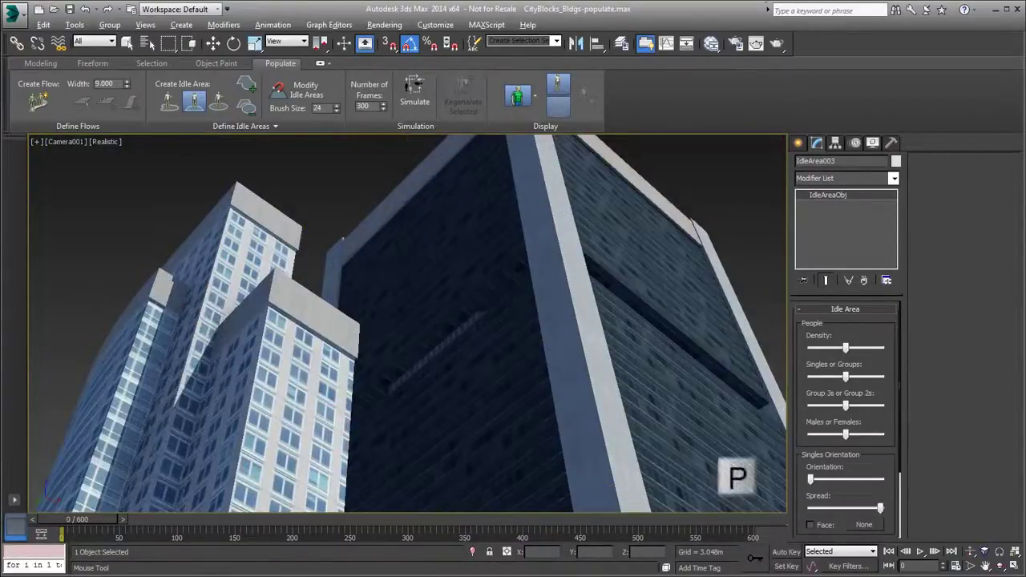
pyautogui.scroll(-8, 301, 348)
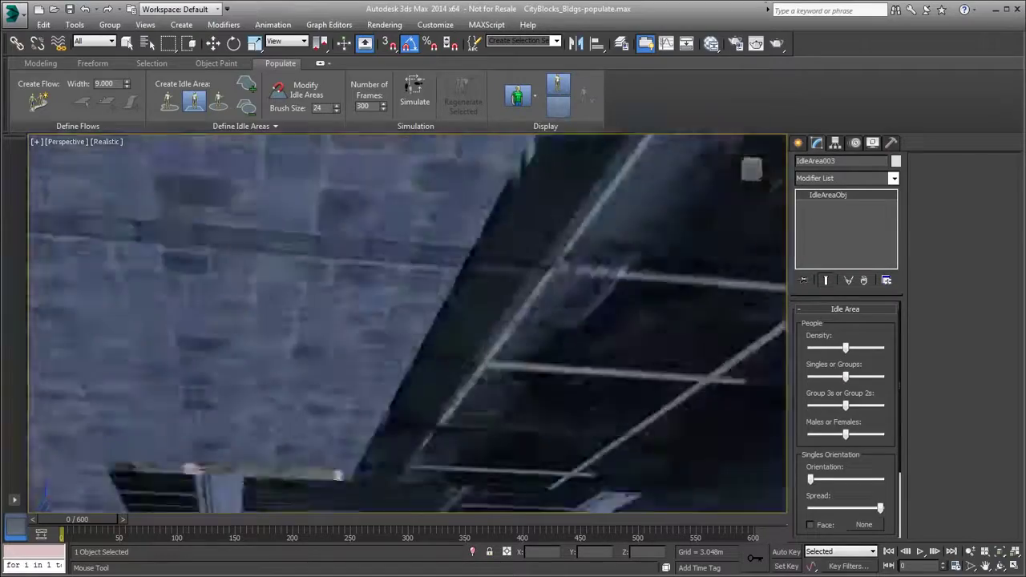
pyautogui.keyDown('alt'); pyautogui.moveTo(301, 347); pyautogui.dragTo(340, 383, button='middle'); pyautogui.keyUp('alt')
pyautogui.scroll(10, 494, 419)
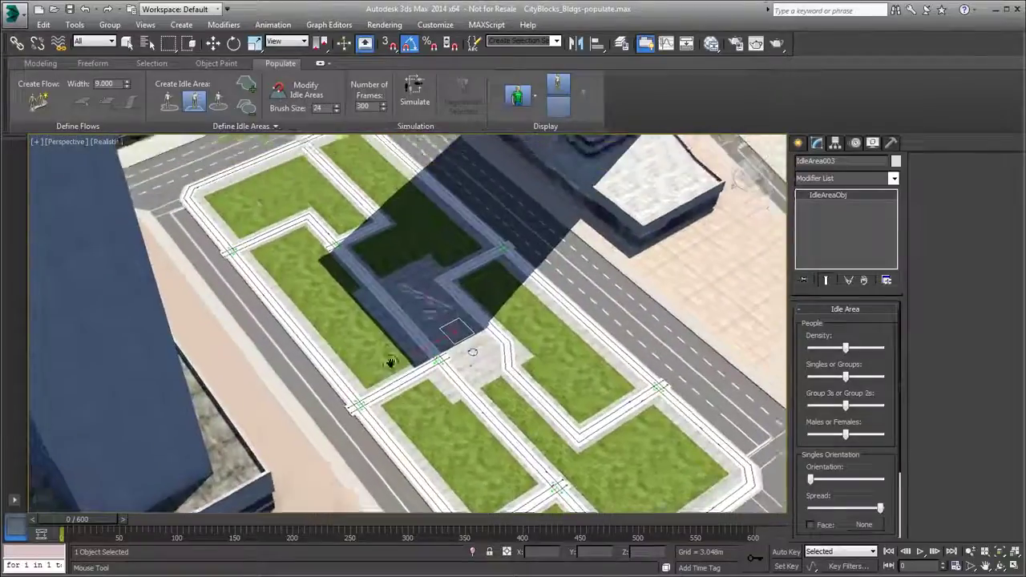
pyautogui.scroll(-5, 390, 363)
pyautogui.keyDown('alt'); pyautogui.moveTo(391, 363); pyautogui.dragTo(517, 429, button='middle'); pyautogui.keyUp('alt')
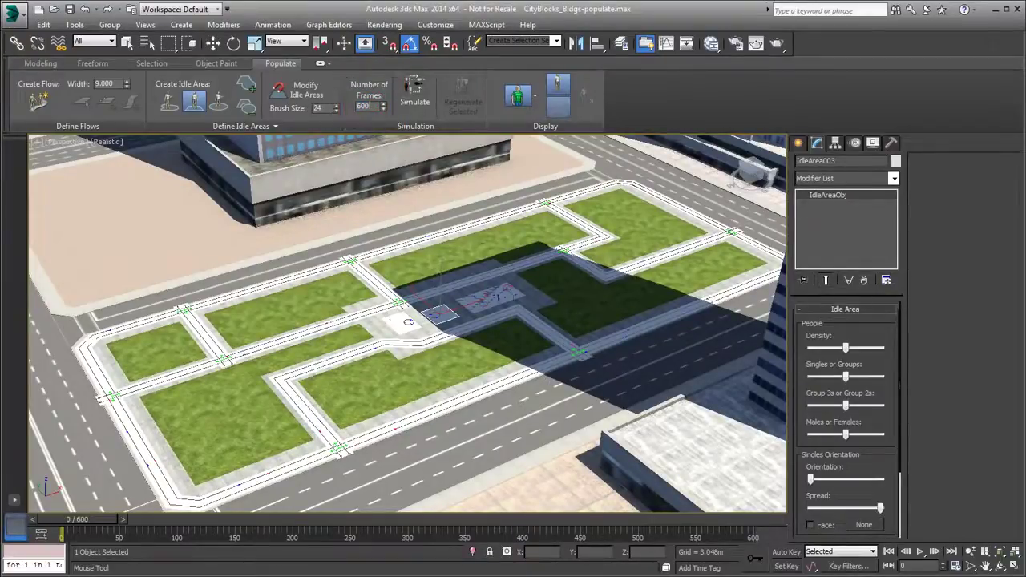
# Simulate the crowd over 600 frames and play back part of the animation.
pyautogui.click(414, 92)
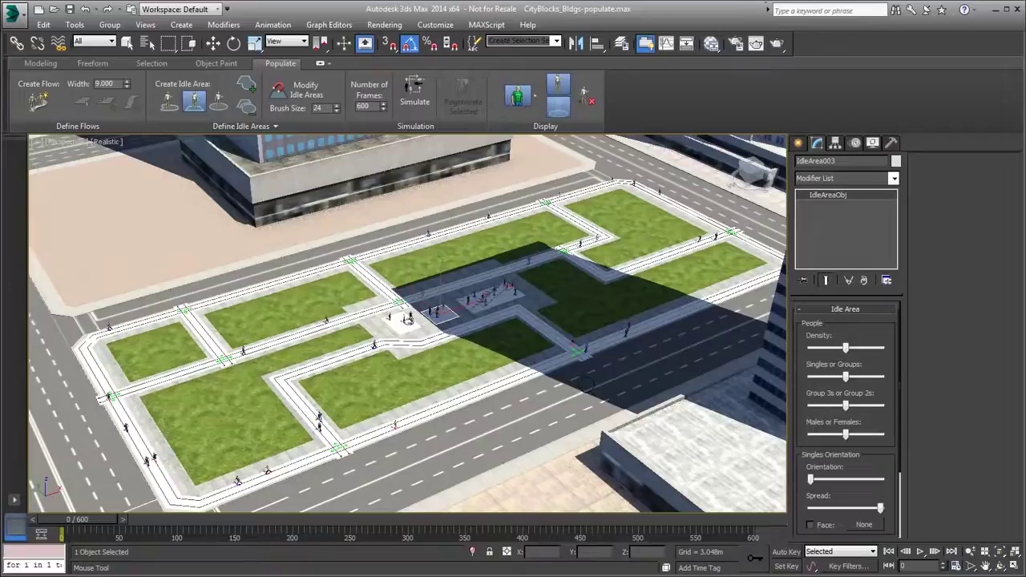
pyautogui.click(920, 552)
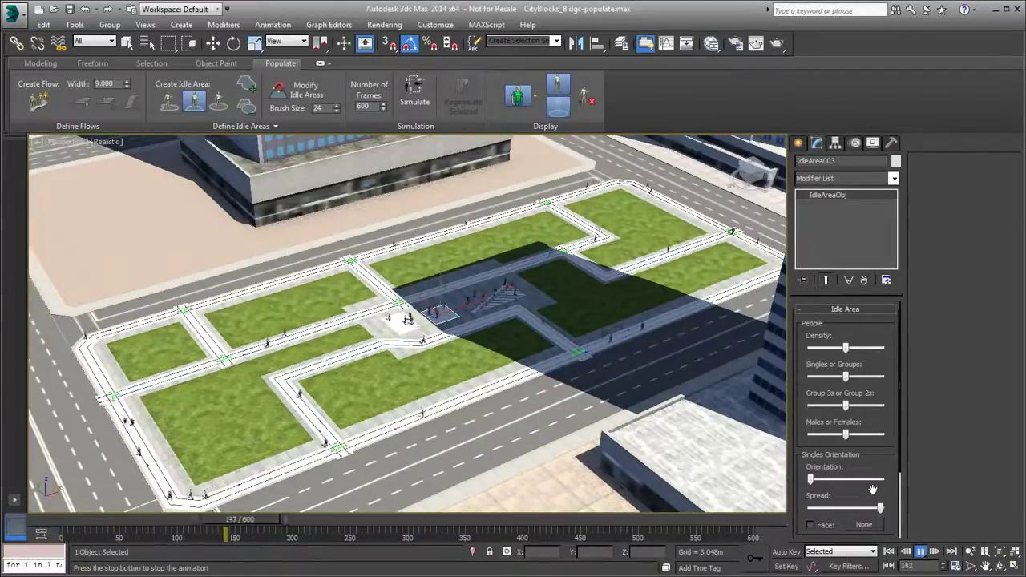
pyautogui.click(920, 552)
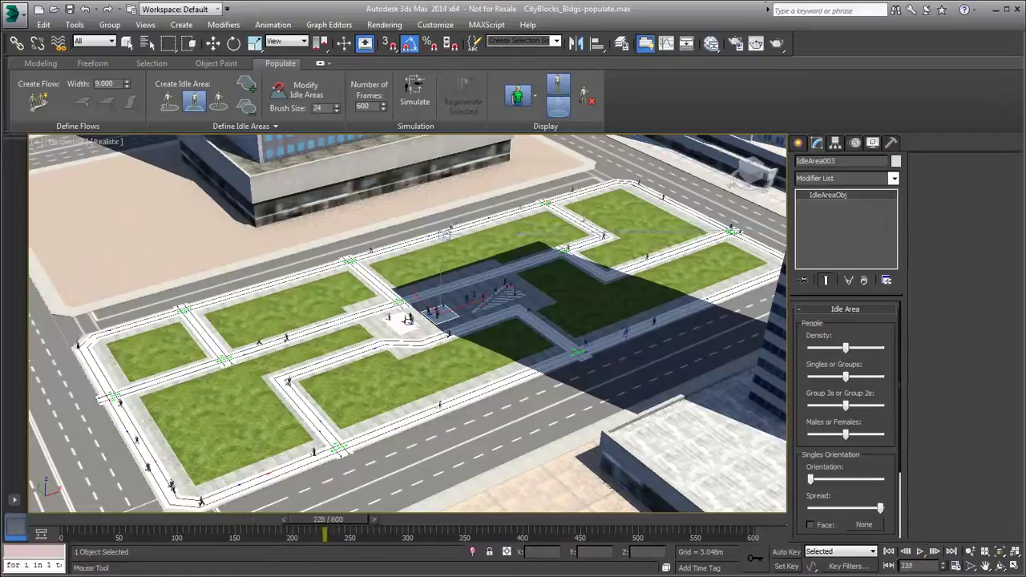
# Raise the people density of the sidewalk flow and the inner walkway flows to about mid-range, one flow at a time.
pyautogui.click(127, 44)
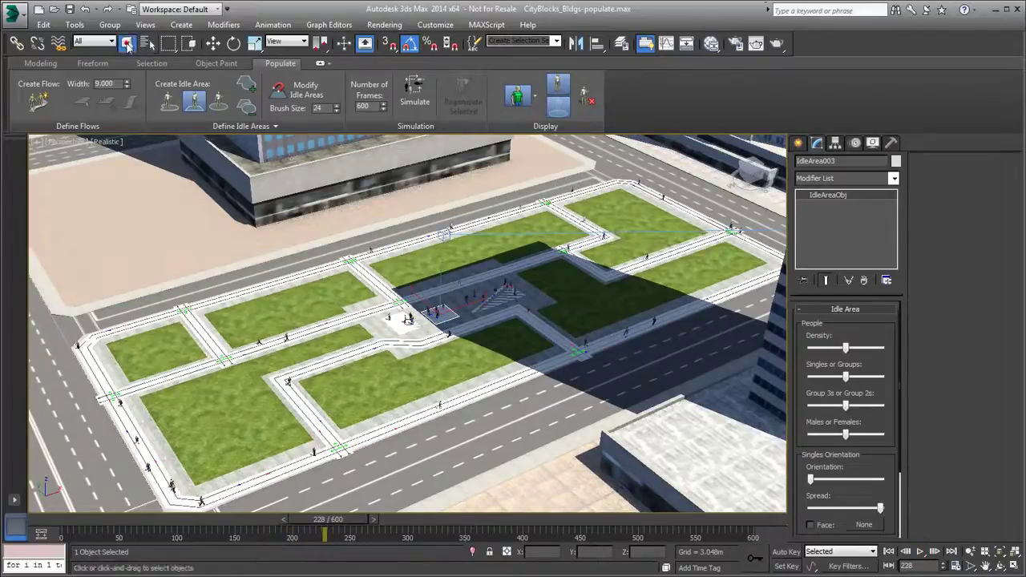
pyautogui.click(372, 434)
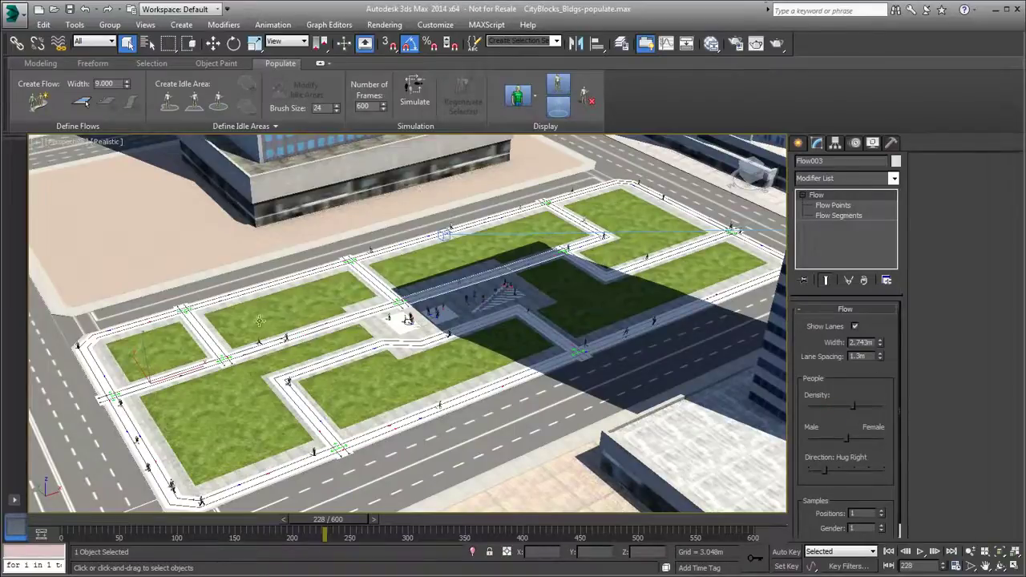
pyautogui.click(202, 335)
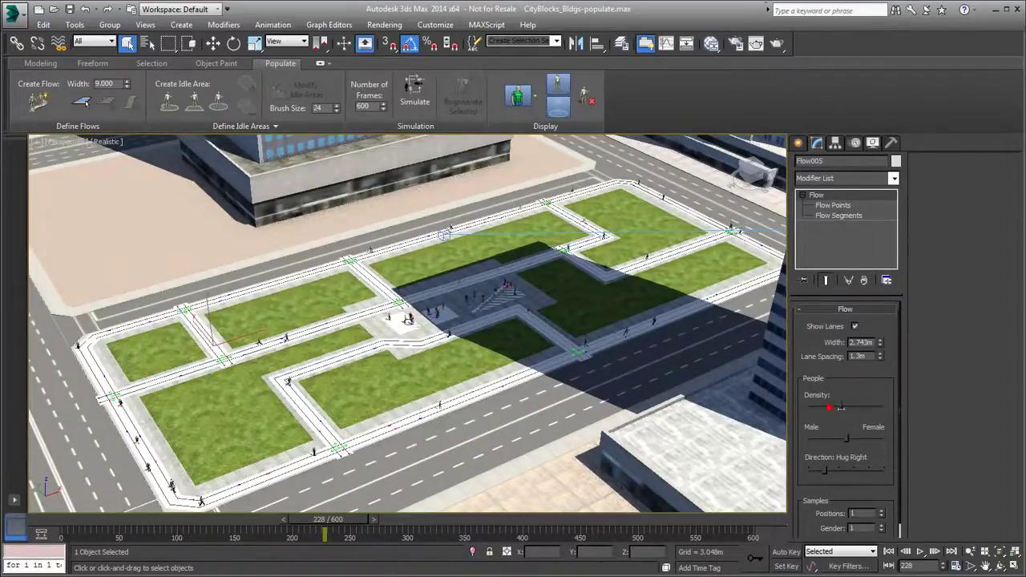
pyautogui.click(545, 331)
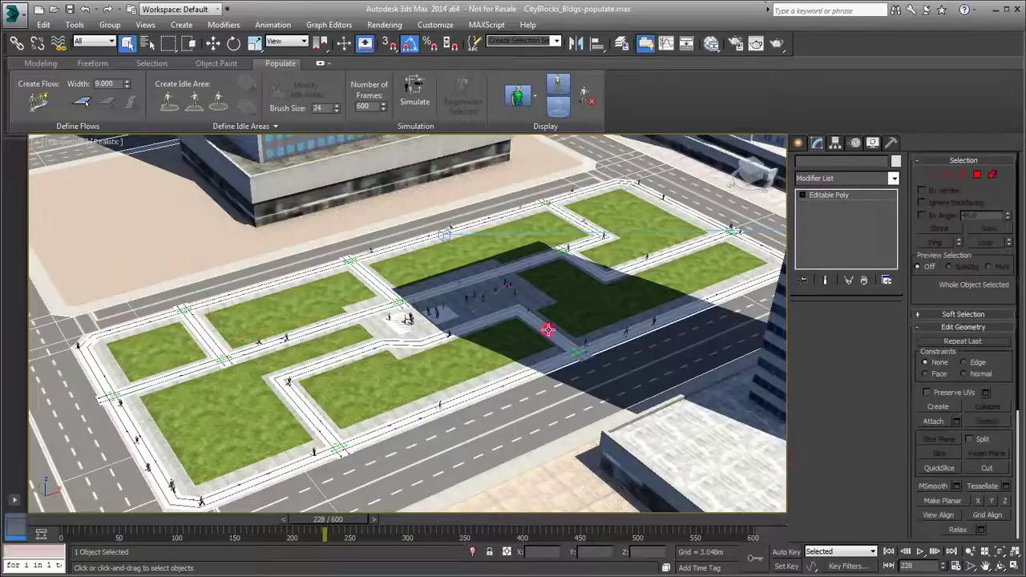
pyautogui.click(550, 331)
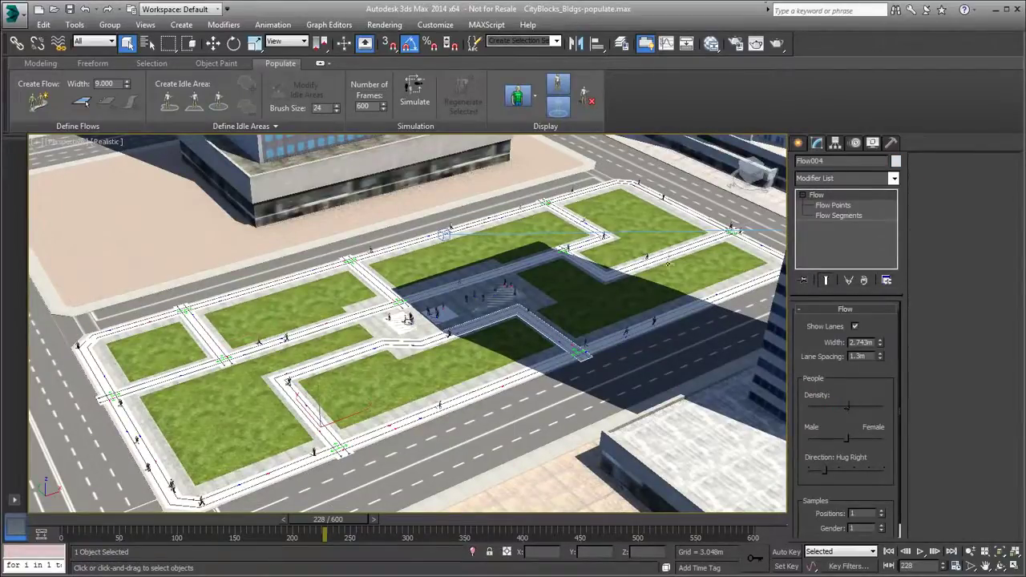
pyautogui.click(493, 300)
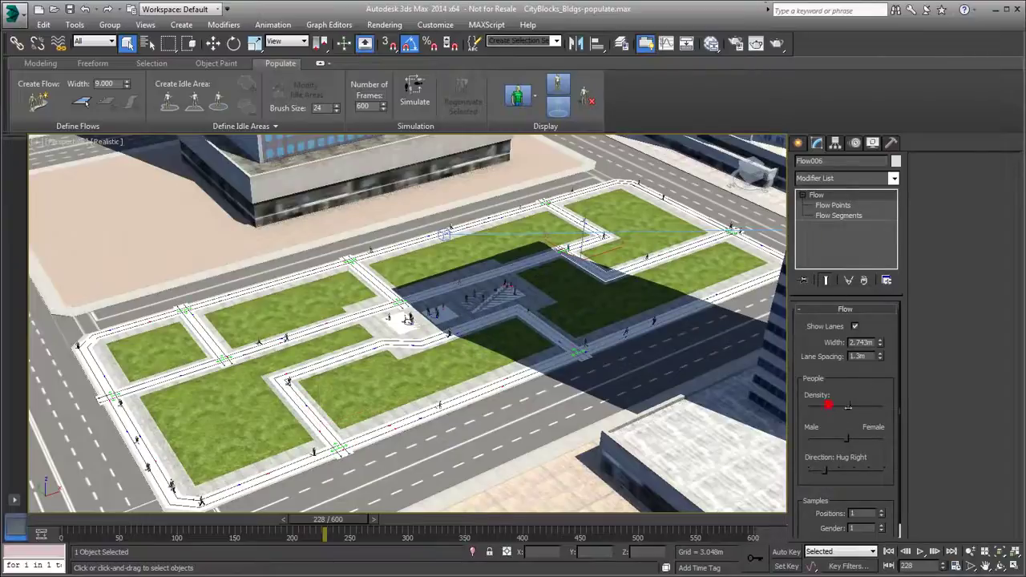
# Simulate the crowd again with the denser flows, play back part of the animation and return to frame 0.
pyautogui.click(414, 93)
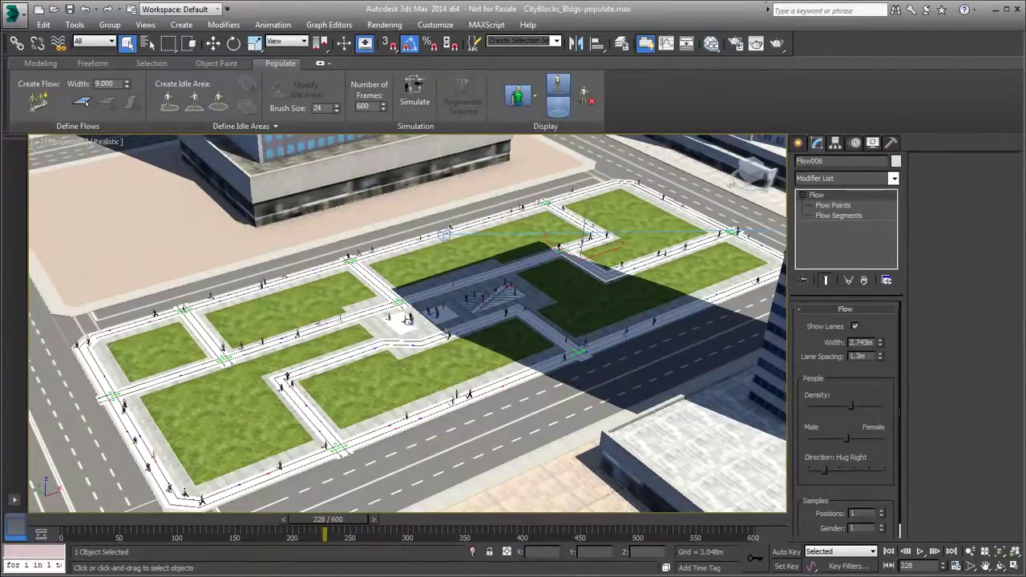
pyautogui.click(921, 552)
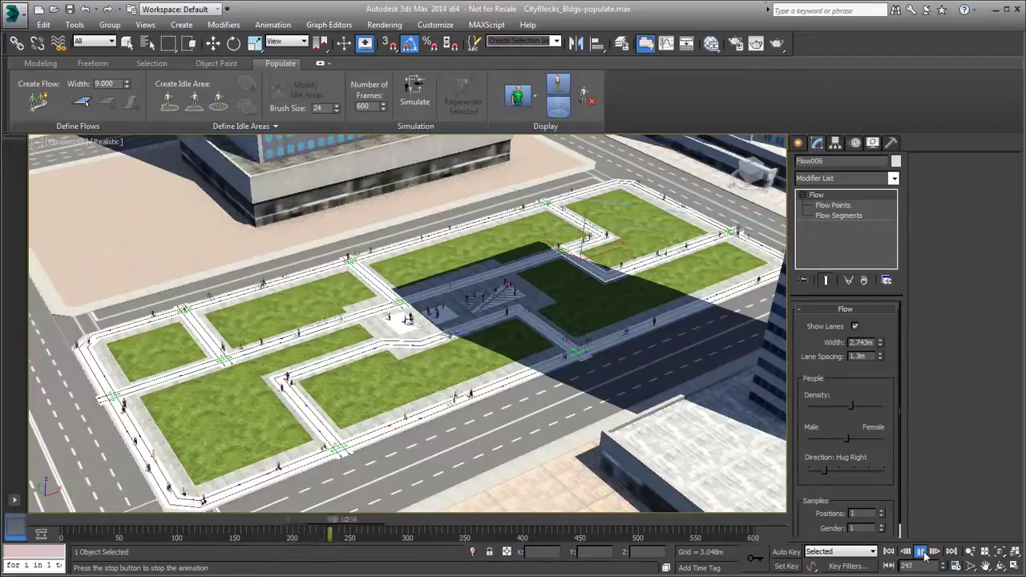
pyautogui.click(922, 553)
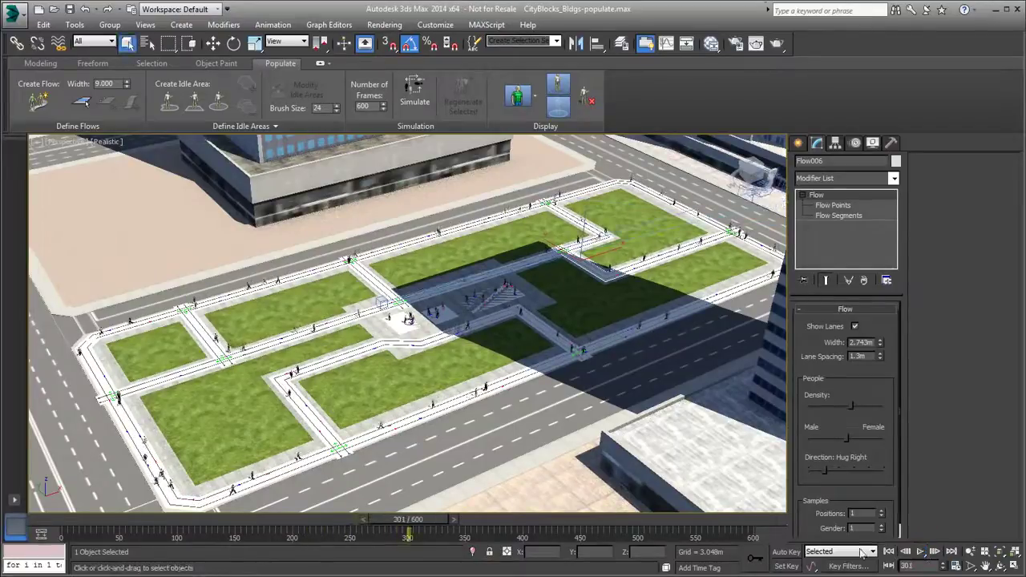
pyautogui.click(889, 552)
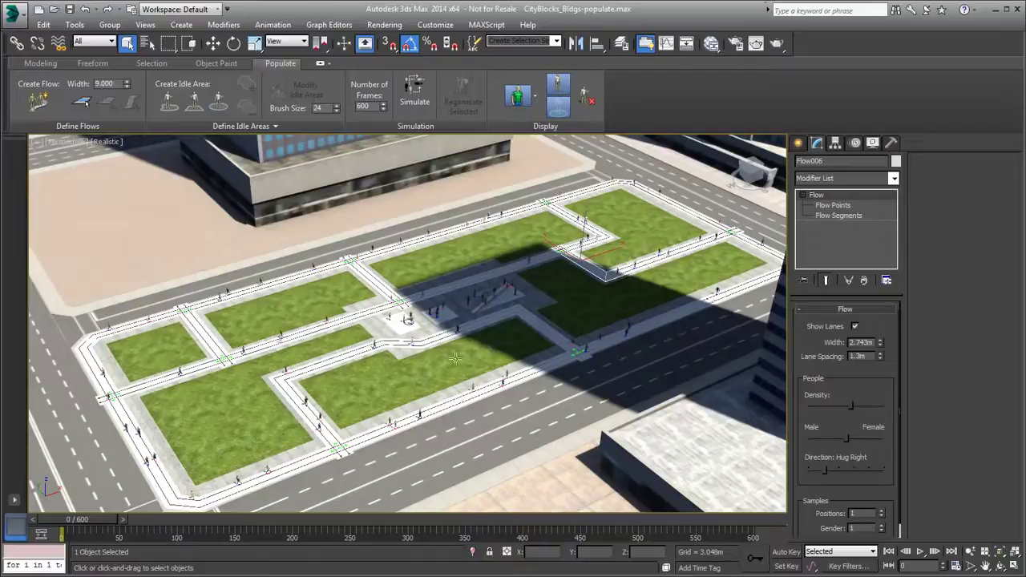
# Unhide all street furniture objects whose names begin with "udc".
pyautogui.rightClick(499, 397)
pyautogui.click(554, 336)
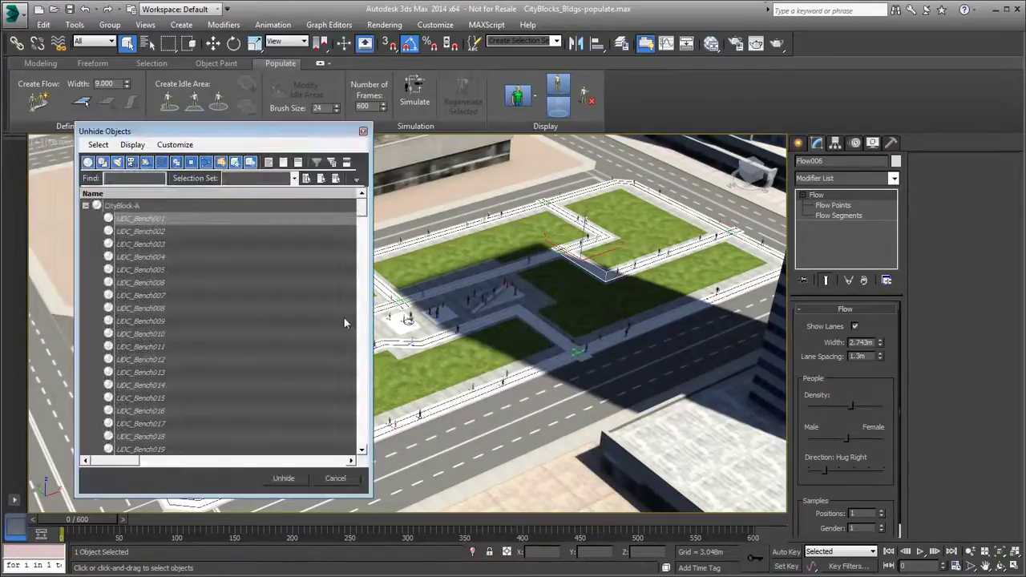
pyautogui.write('udc')
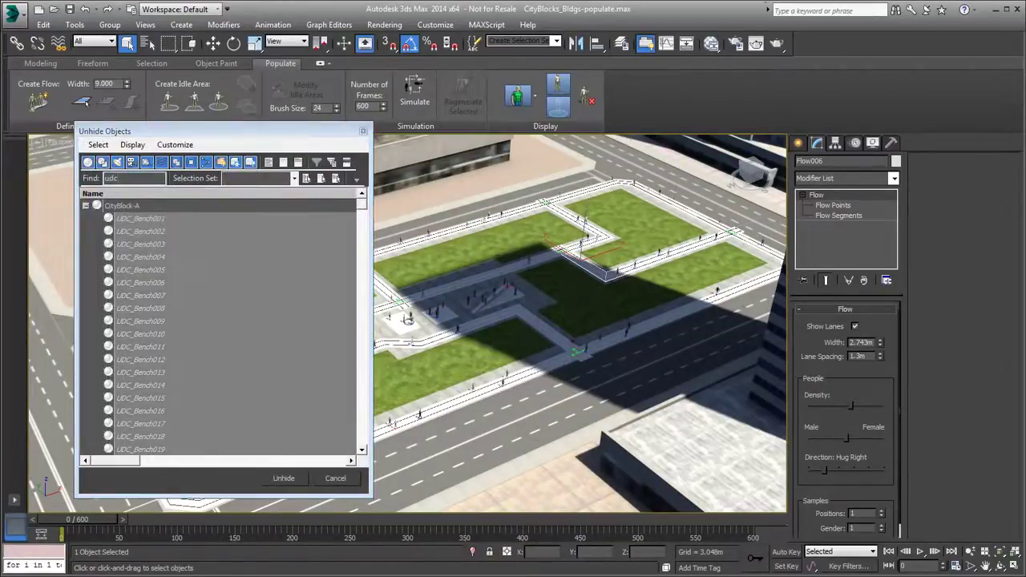
pyautogui.press('Return')
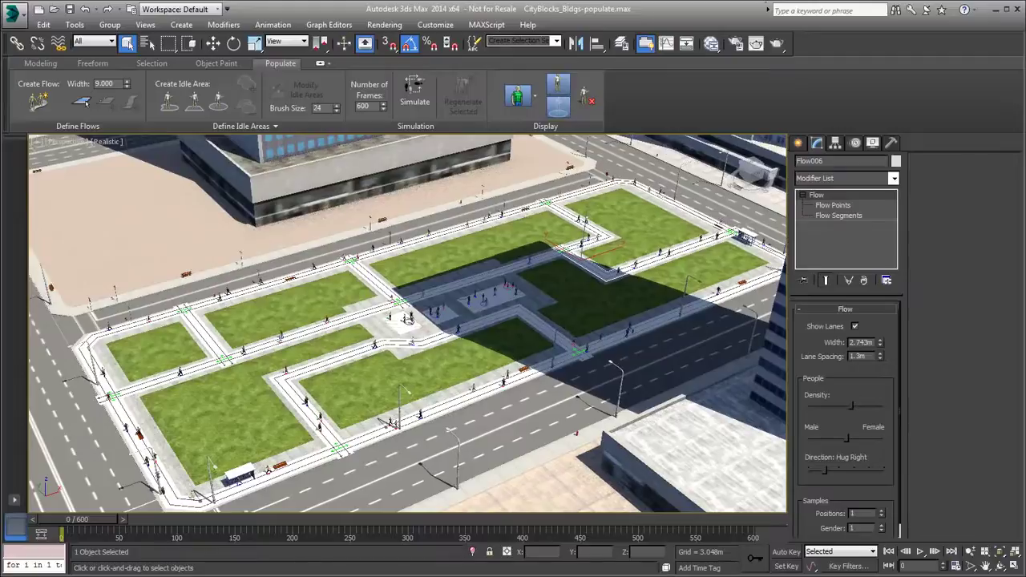
# Examine the pedestrians walking past the sidewalk bench by scrubbing the animation to about frame 28.
pyautogui.scroll(10, 135, 438)
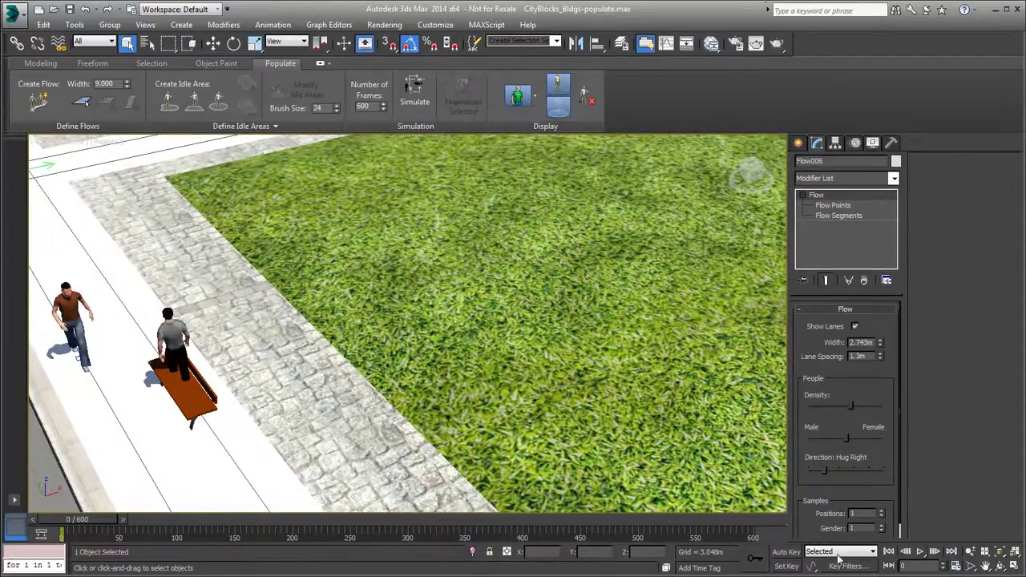
pyautogui.moveTo(83, 521)
pyautogui.mouseDown()
pyautogui.moveTo(110, 531)
pyautogui.moveTo(72, 532)
pyautogui.mouseUp()
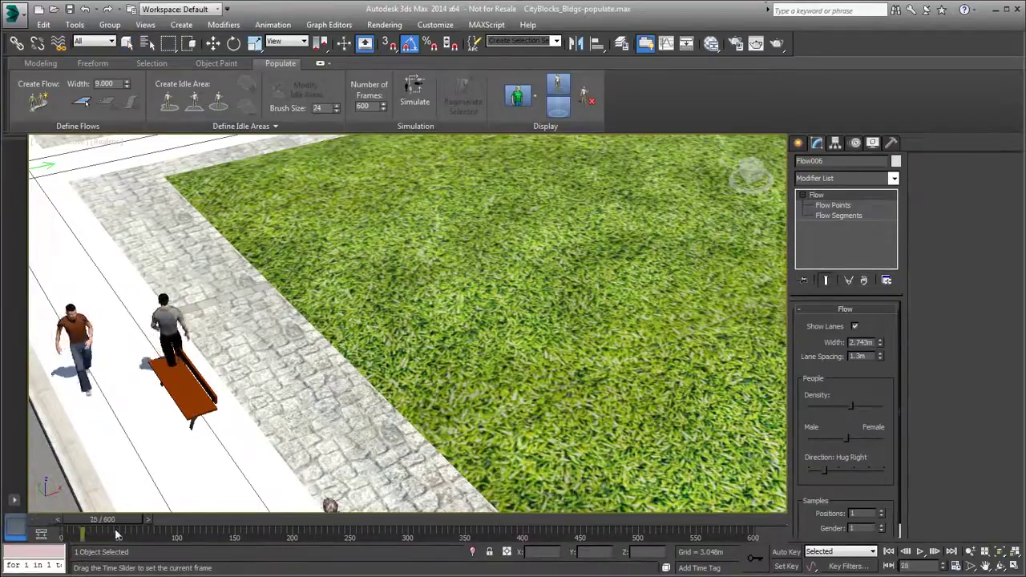
# Examine the pedestrians passing the bus shelter and bench at the block corner by scrubbing the animation, returning to frame 0.
pyautogui.press('q')
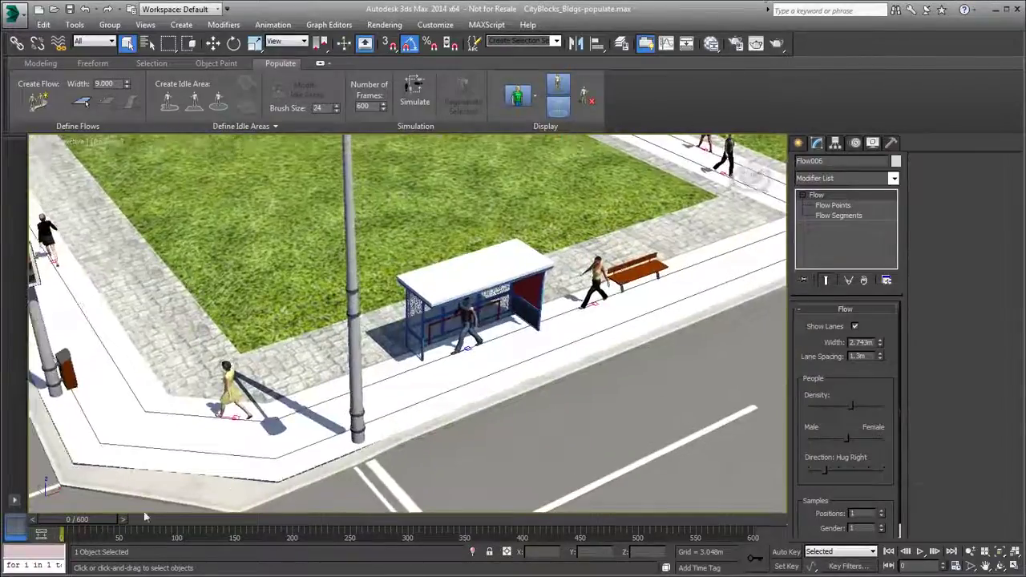
pyautogui.moveTo(104, 526); pyautogui.dragTo(65, 529)
pyautogui.press('q')
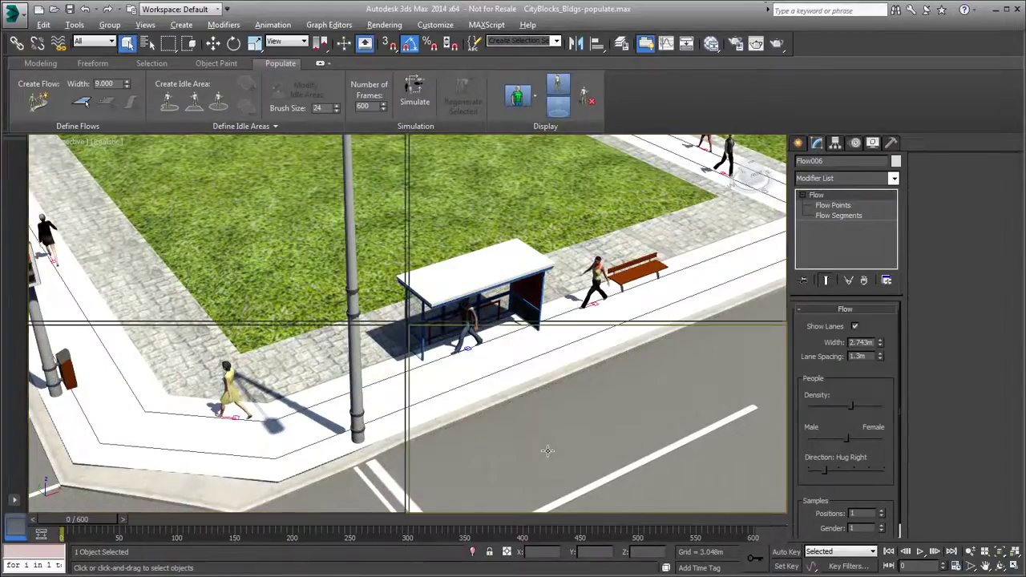
# In the Top view, move the bus shelter and three benches on the lower sidewalk off the walking lanes toward the grass.
pyautogui.hotkey('alt', 'w')
pyautogui.hotkey('alt', 'w')
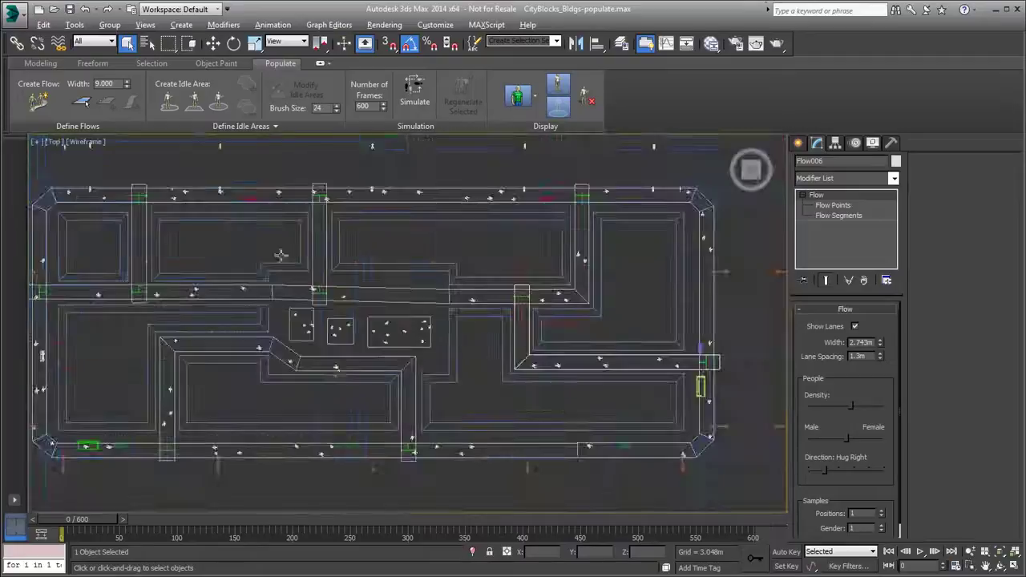
pyautogui.scroll(6, 240, 383)
pyautogui.click(240, 384)
pyautogui.keyDown('ctrl'); pyautogui.click(306, 397); pyautogui.keyUp('ctrl')
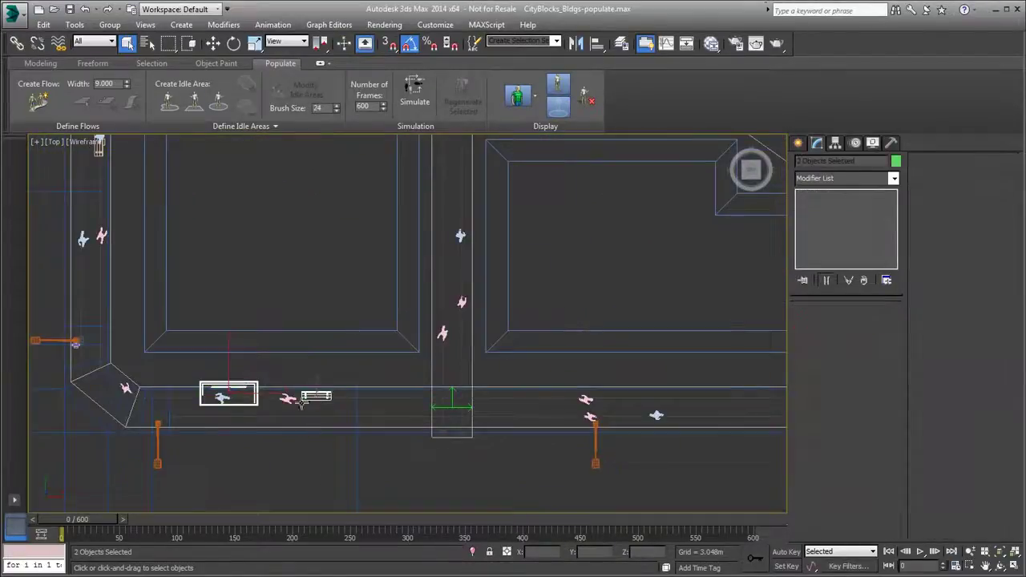
pyautogui.moveTo(627, 384); pyautogui.dragTo(305, 376, button='middle')
pyautogui.keyDown('ctrl'); pyautogui.click(645, 389); pyautogui.keyUp('ctrl')
pyautogui.moveTo(691, 386); pyautogui.dragTo(2, 385, button='middle')
pyautogui.keyDown('ctrl'); pyautogui.click(736, 390); pyautogui.keyUp('ctrl')
pyautogui.moveTo(744, 391); pyautogui.dragTo(721, 390, button='middle')
pyautogui.scroll(-2, 721, 389)
pyautogui.press('w')
pyautogui.scroll(3, 250, 369)
pyautogui.moveTo(250, 386); pyautogui.dragTo(249, 381)
pyautogui.scroll(-5, 250, 381)
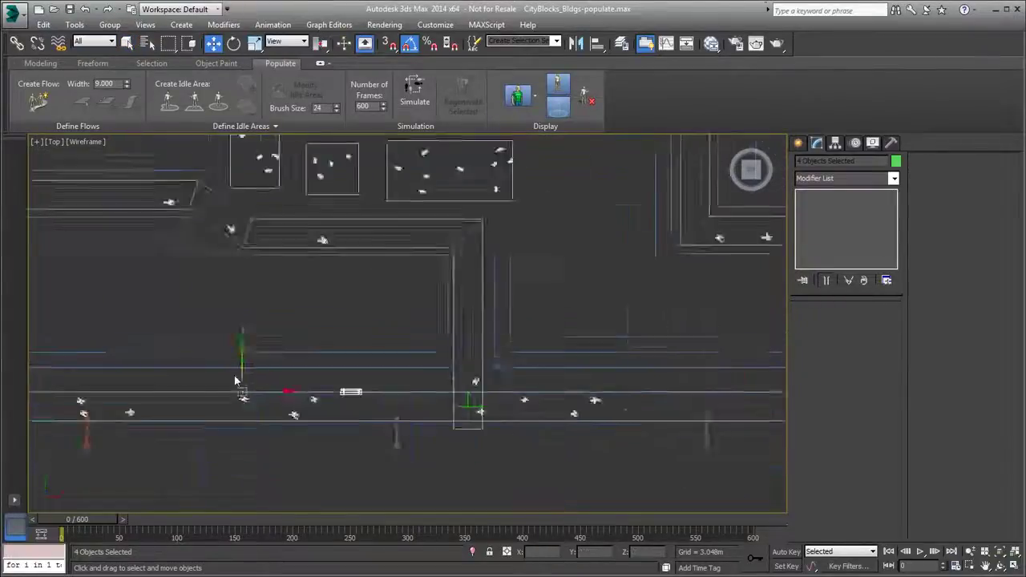
# Move the bench on the block's left sidewalk sideways to the inner edge of the pedestrian flow.
pyautogui.scroll(5, 326, 385)
pyautogui.scroll(-1, 390, 375)
pyautogui.moveTo(390, 375); pyautogui.dragTo(371, 459, button='middle')
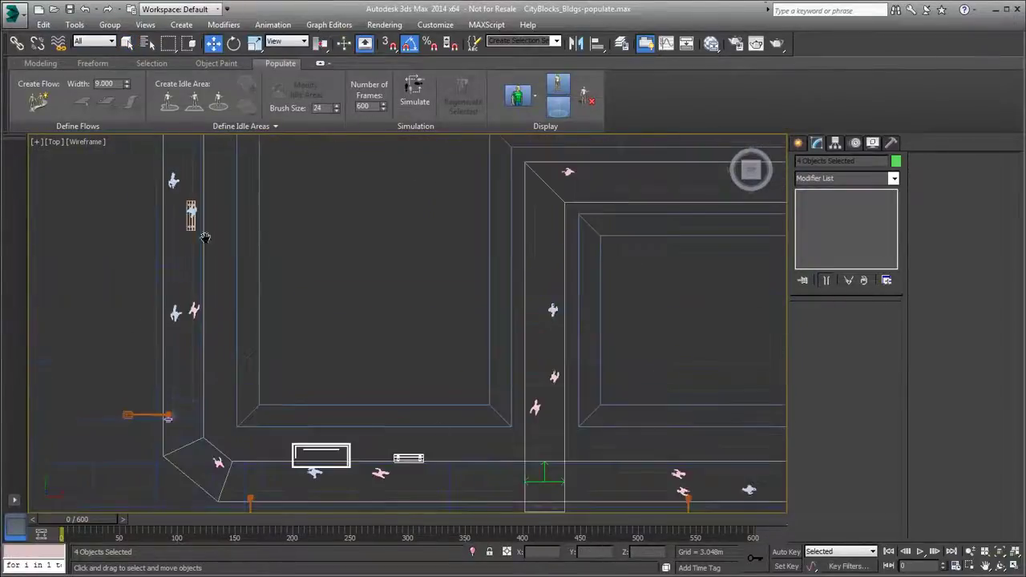
pyautogui.click(194, 218)
pyautogui.moveTo(231, 148); pyautogui.dragTo(384, 251, button='middle')
pyautogui.moveTo(374, 466); pyautogui.dragTo(389, 467)
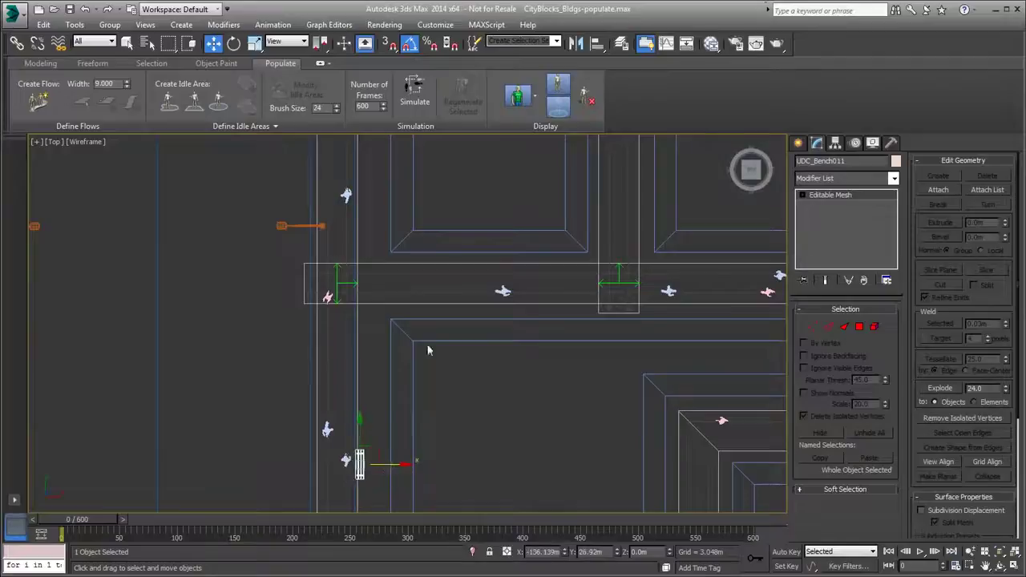
# Move the two benches on the block's upper sidewalk together toward the inner edge of the flow.
pyautogui.scroll(-3, 449, 325)
pyautogui.moveTo(629, 172); pyautogui.dragTo(469, 296, button='middle')
pyautogui.click(527, 298)
pyautogui.moveTo(668, 328); pyautogui.dragTo(344, 336, button='middle')
pyautogui.keyDown('ctrl'); pyautogui.click(620, 308); pyautogui.keyUp('ctrl')
pyautogui.moveTo(647, 361); pyautogui.dragTo(555, 348, button='middle')
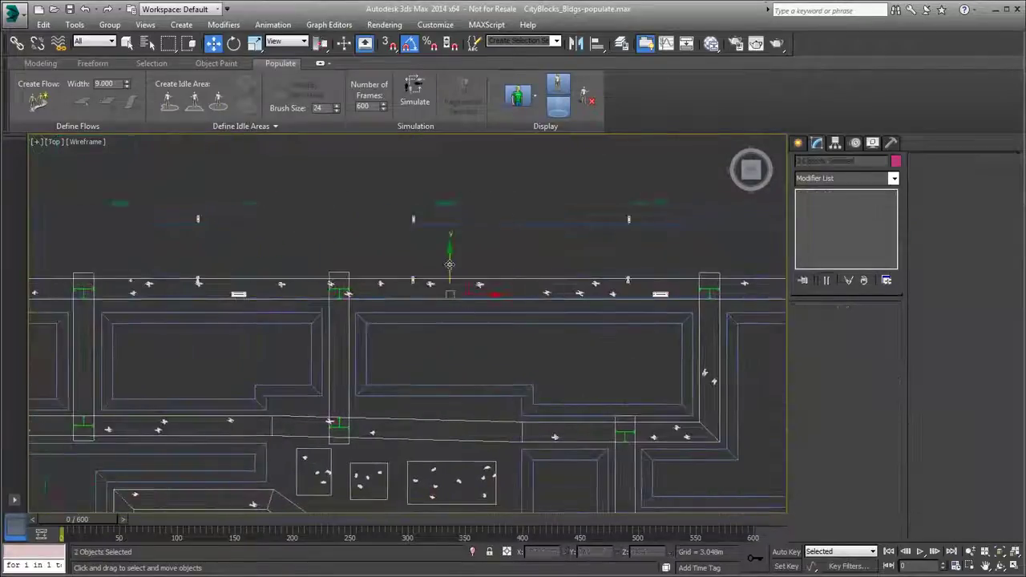
# Move the bench and bus shelter on the block's right sidewalk together inward, away from the walking lanes.
pyautogui.scroll(5, 576, 295)
pyautogui.click(576, 296)
pyautogui.keyDown('ctrl'); pyautogui.click(577, 372); pyautogui.keyUp('ctrl')
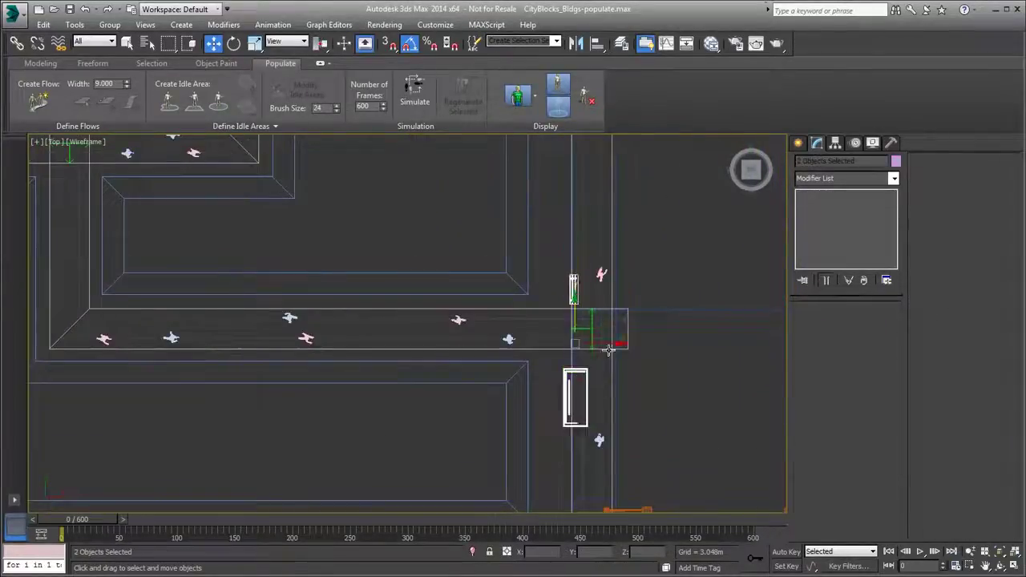
pyautogui.moveTo(609, 346); pyautogui.dragTo(599, 348)
pyautogui.scroll(-4, 598, 357)
pyautogui.moveTo(421, 402); pyautogui.dragTo(501, 381, button='middle')
pyautogui.scroll(-5, 501, 382)
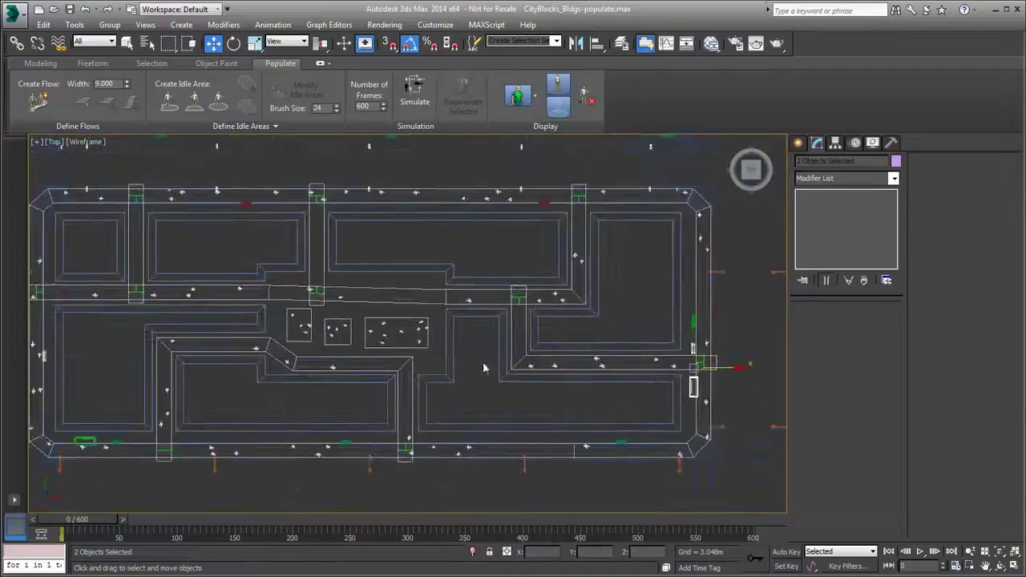
# Check in the Perspective view how pedestrians pass the moved street furniture by scrubbing the animation, then return to frame 0.
pyautogui.hotkey('alt', 'w')
pyautogui.rightClick(644, 451)
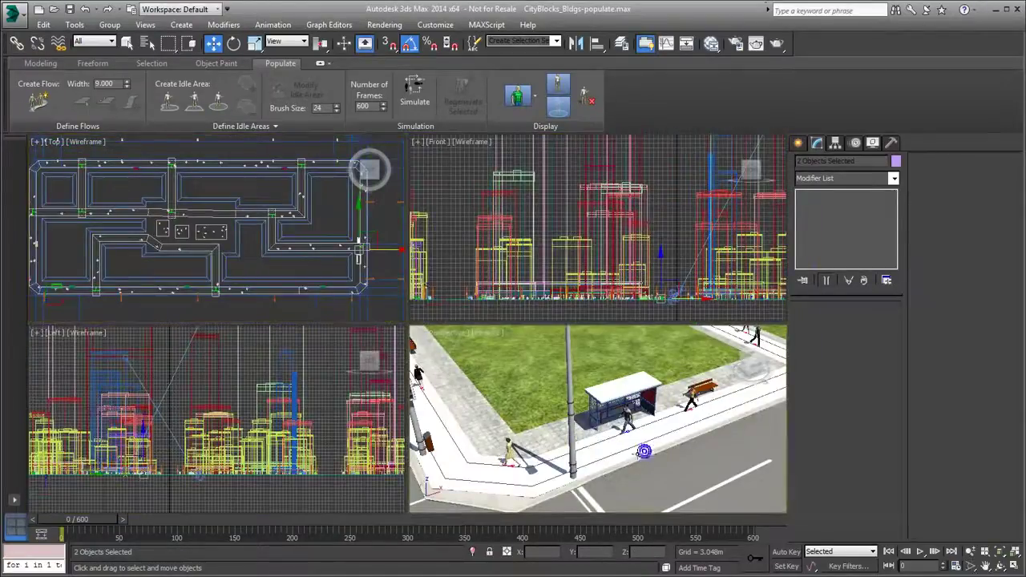
pyautogui.hotkey('alt', 'w')
pyautogui.moveTo(106, 520); pyautogui.dragTo(221, 535)
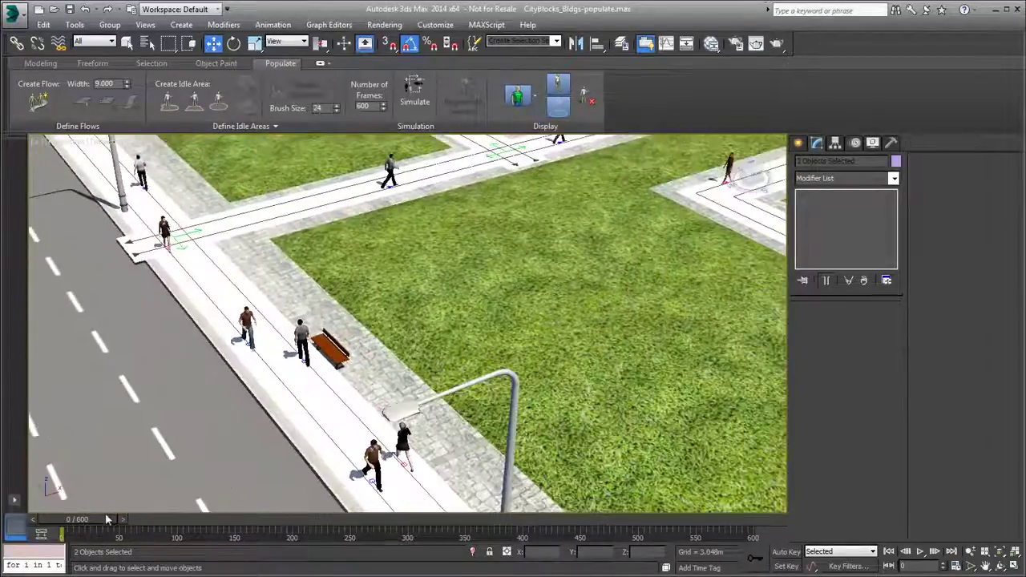
pyautogui.moveTo(105, 518); pyautogui.dragTo(64, 516)
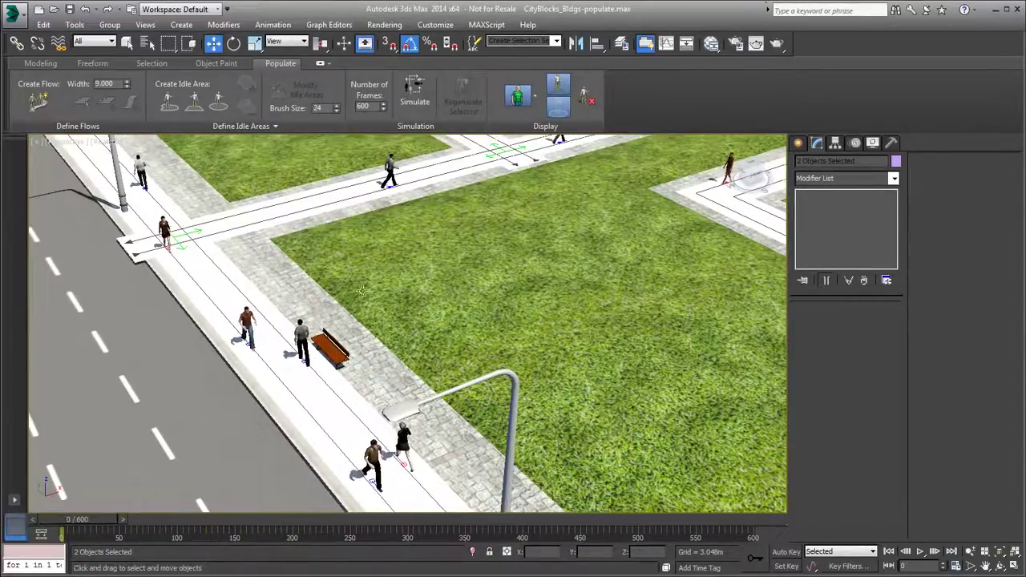
# Collapse the ribbon and hide all street furniture objects whose names begin with "udc".
pyautogui.moveTo(363, 296); pyautogui.dragTo(346, 329, button='middle')
pyautogui.scroll(-10, 346, 329)
pyautogui.moveTo(490, 333); pyautogui.dragTo(466, 391, button='middle')
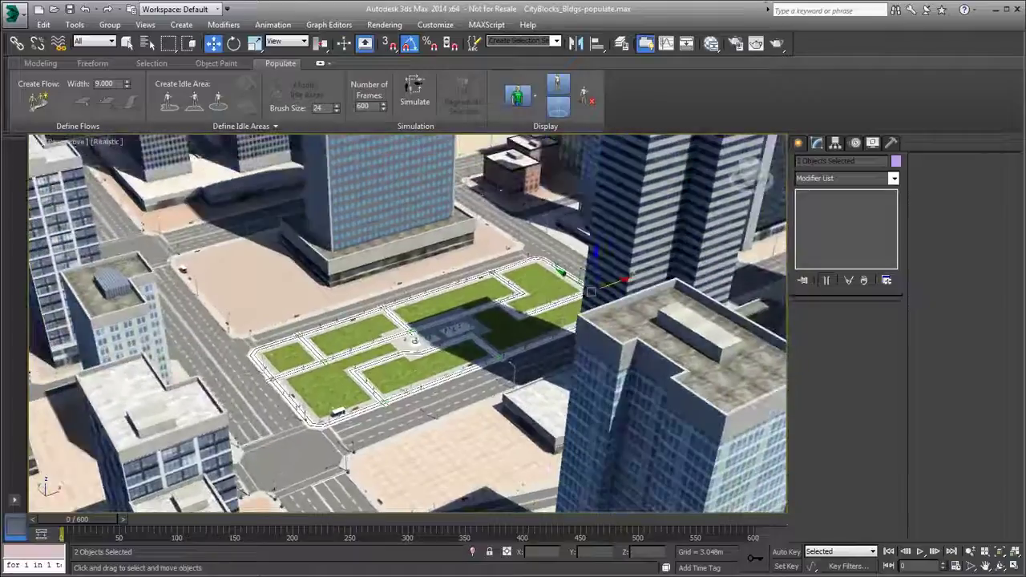
pyautogui.click(320, 63)
pyautogui.click(147, 44)
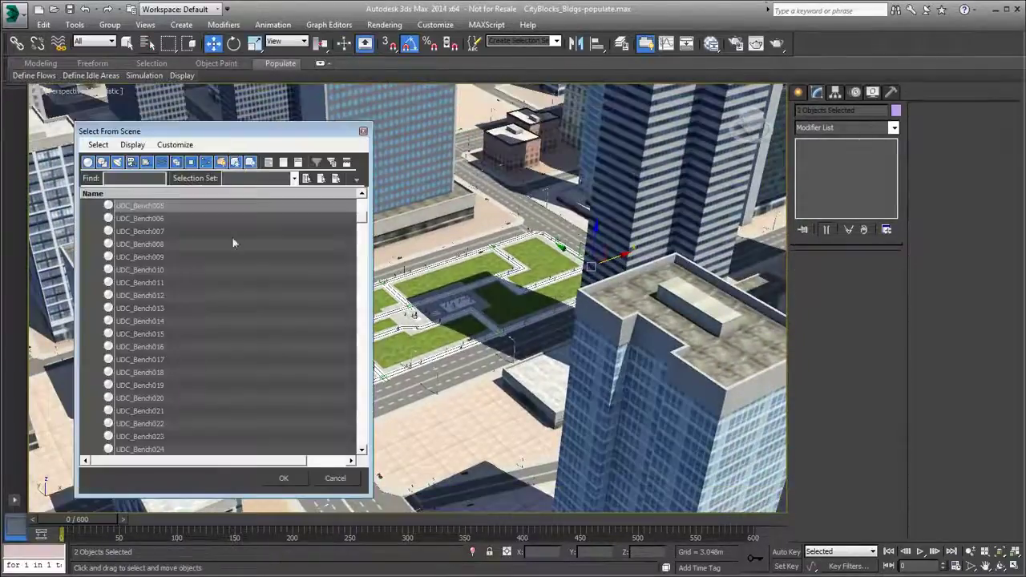
pyautogui.write('udc')
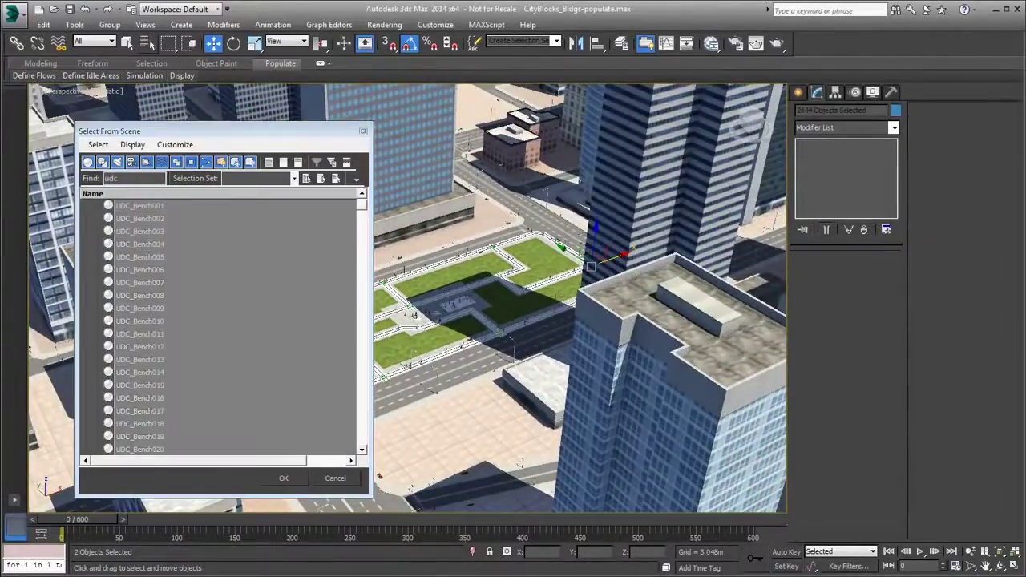
pyautogui.press('Return')
pyautogui.rightClick(306, 234)
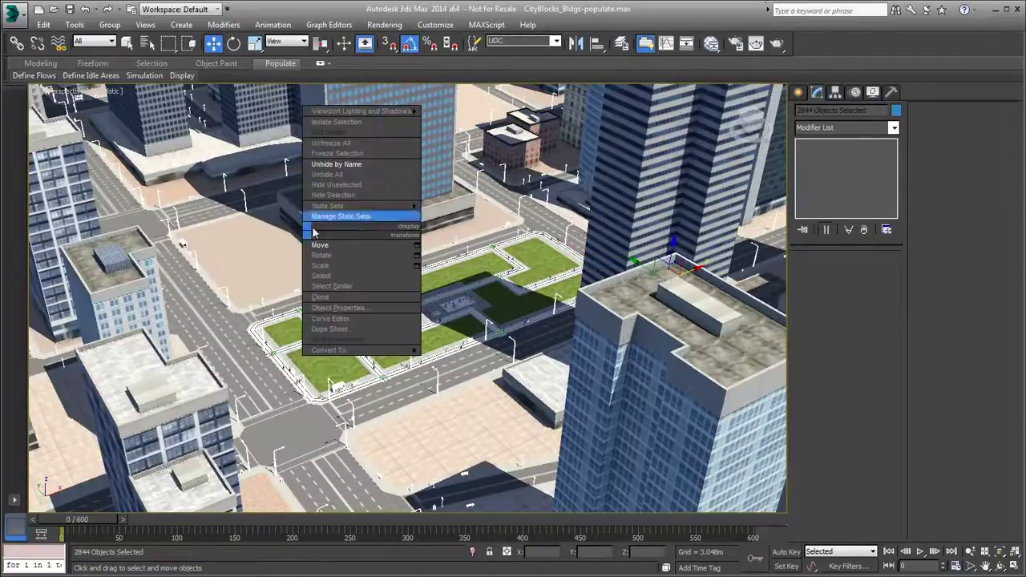
pyautogui.click(349, 213)
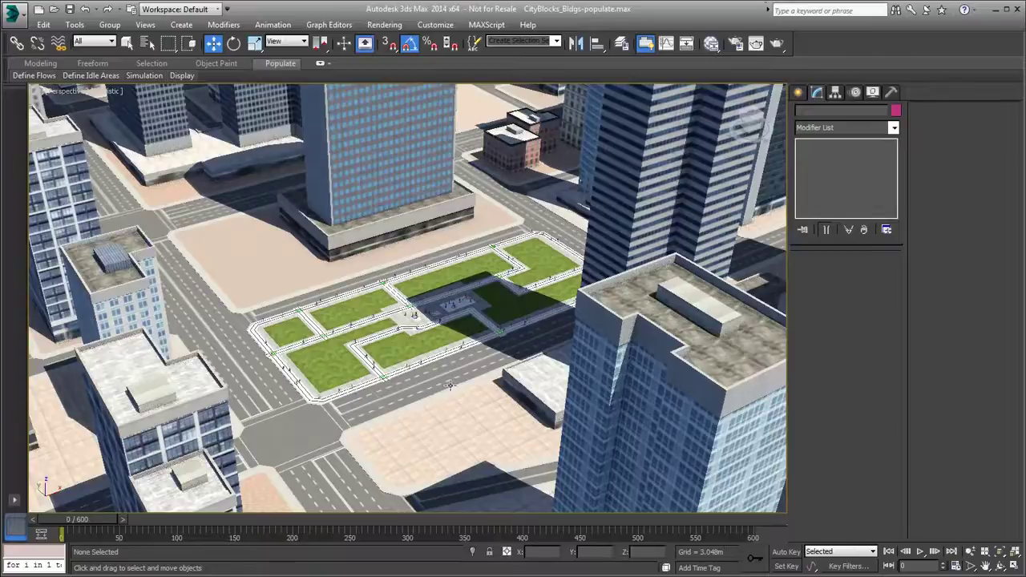
# Play the crowd animation through the Camera001 view, then stop playback.
pyautogui.press('c')
pyautogui.click(920, 552)
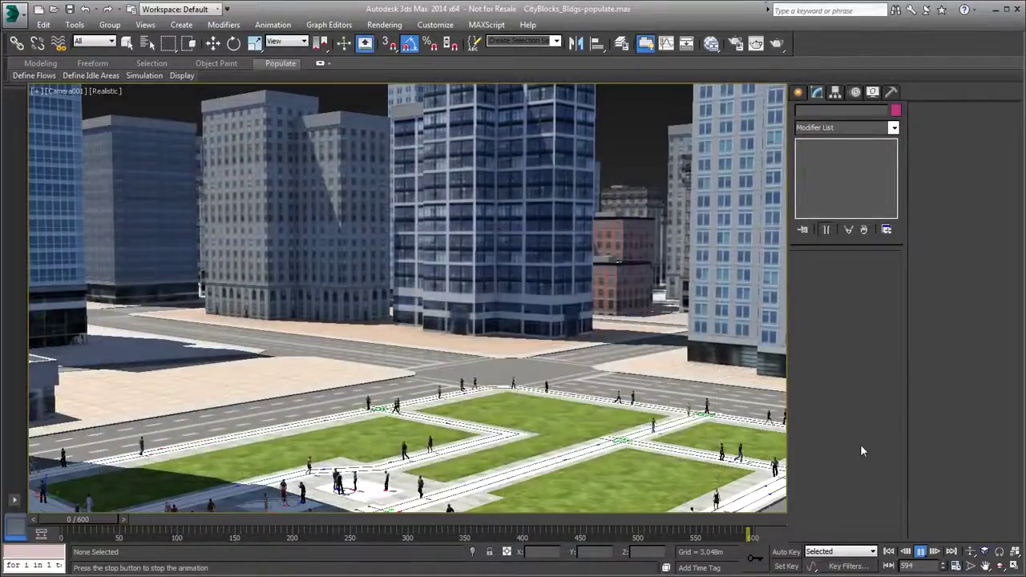
pyautogui.press('Escape')
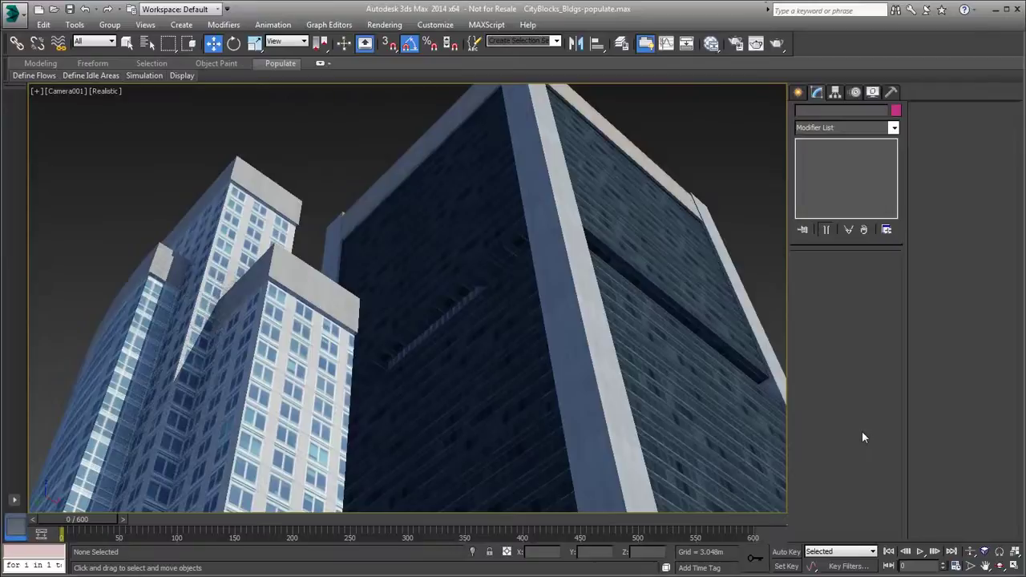